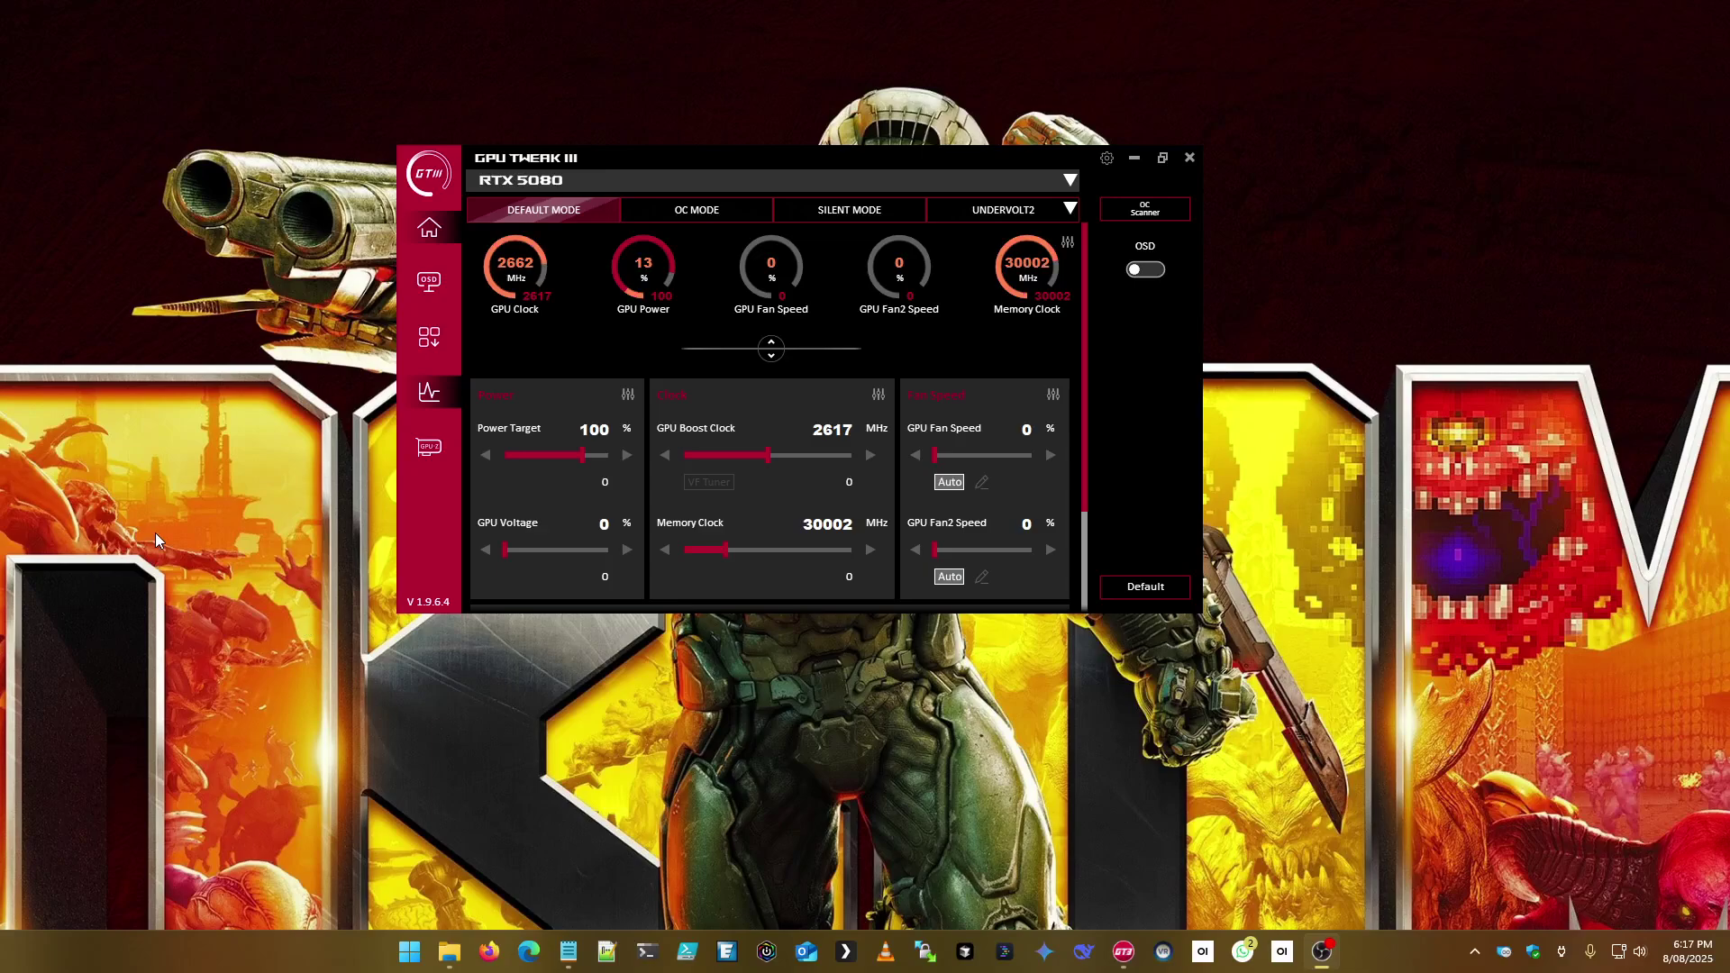
- Reposition the GPU Tweak III window slightly right and down on the desktop
left_click_drag(688, 159, 713, 157)
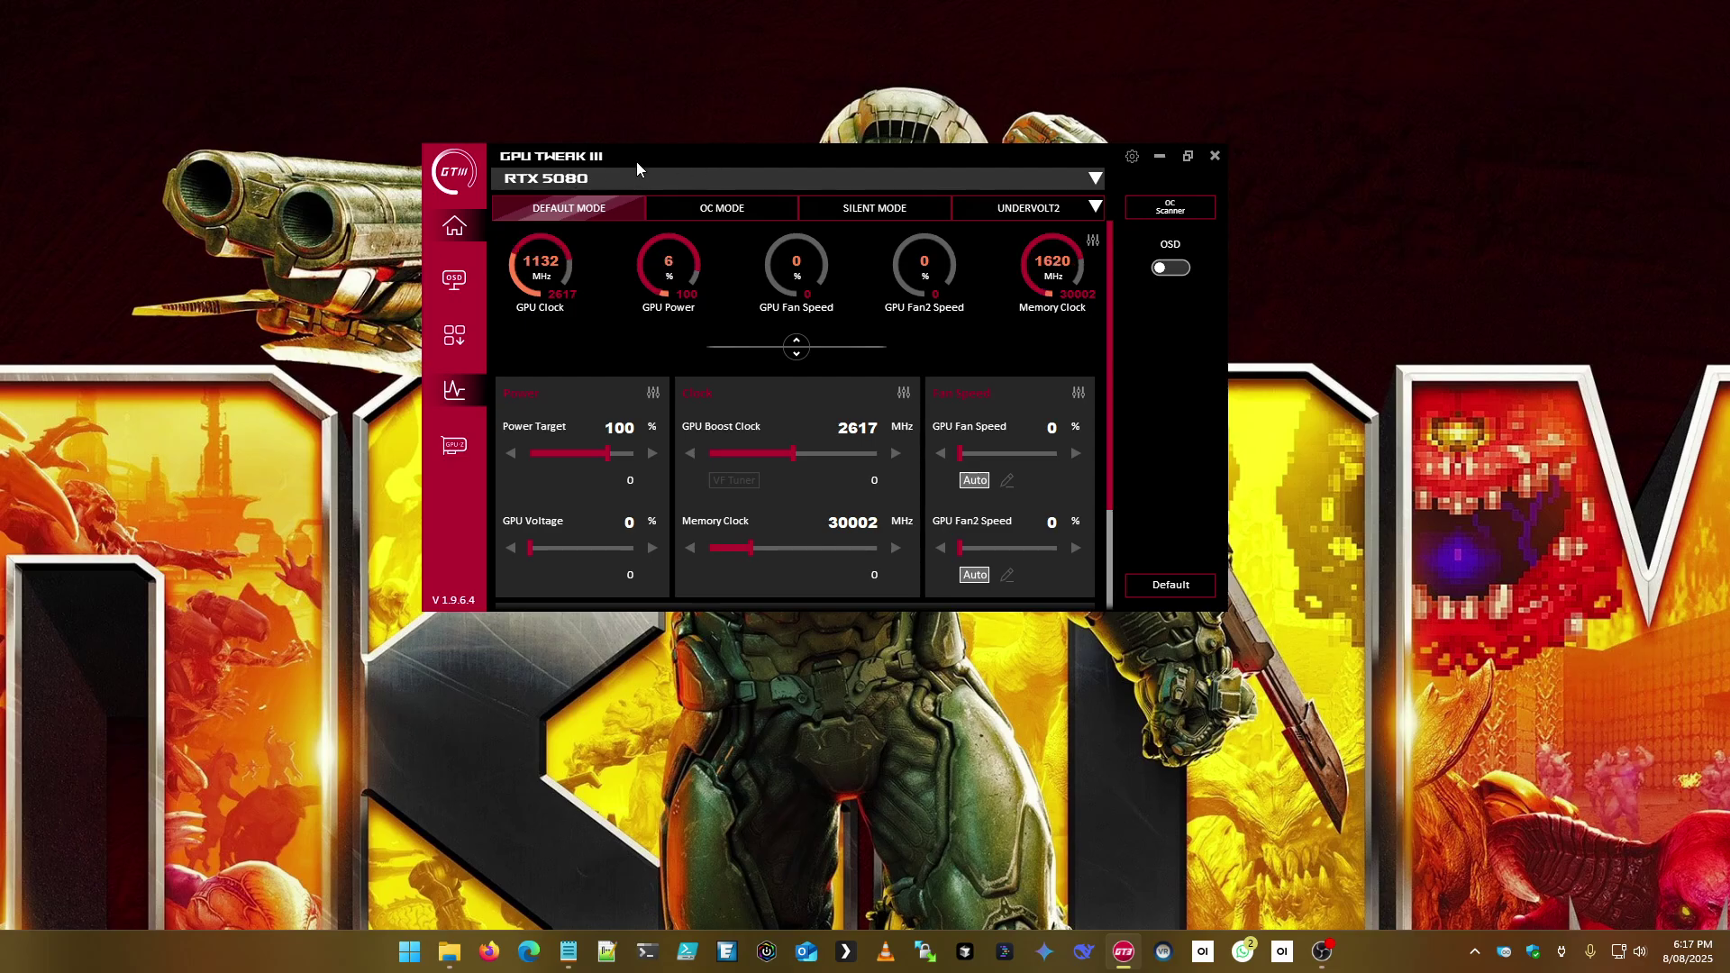
left_click_drag(635, 153, 692, 177)
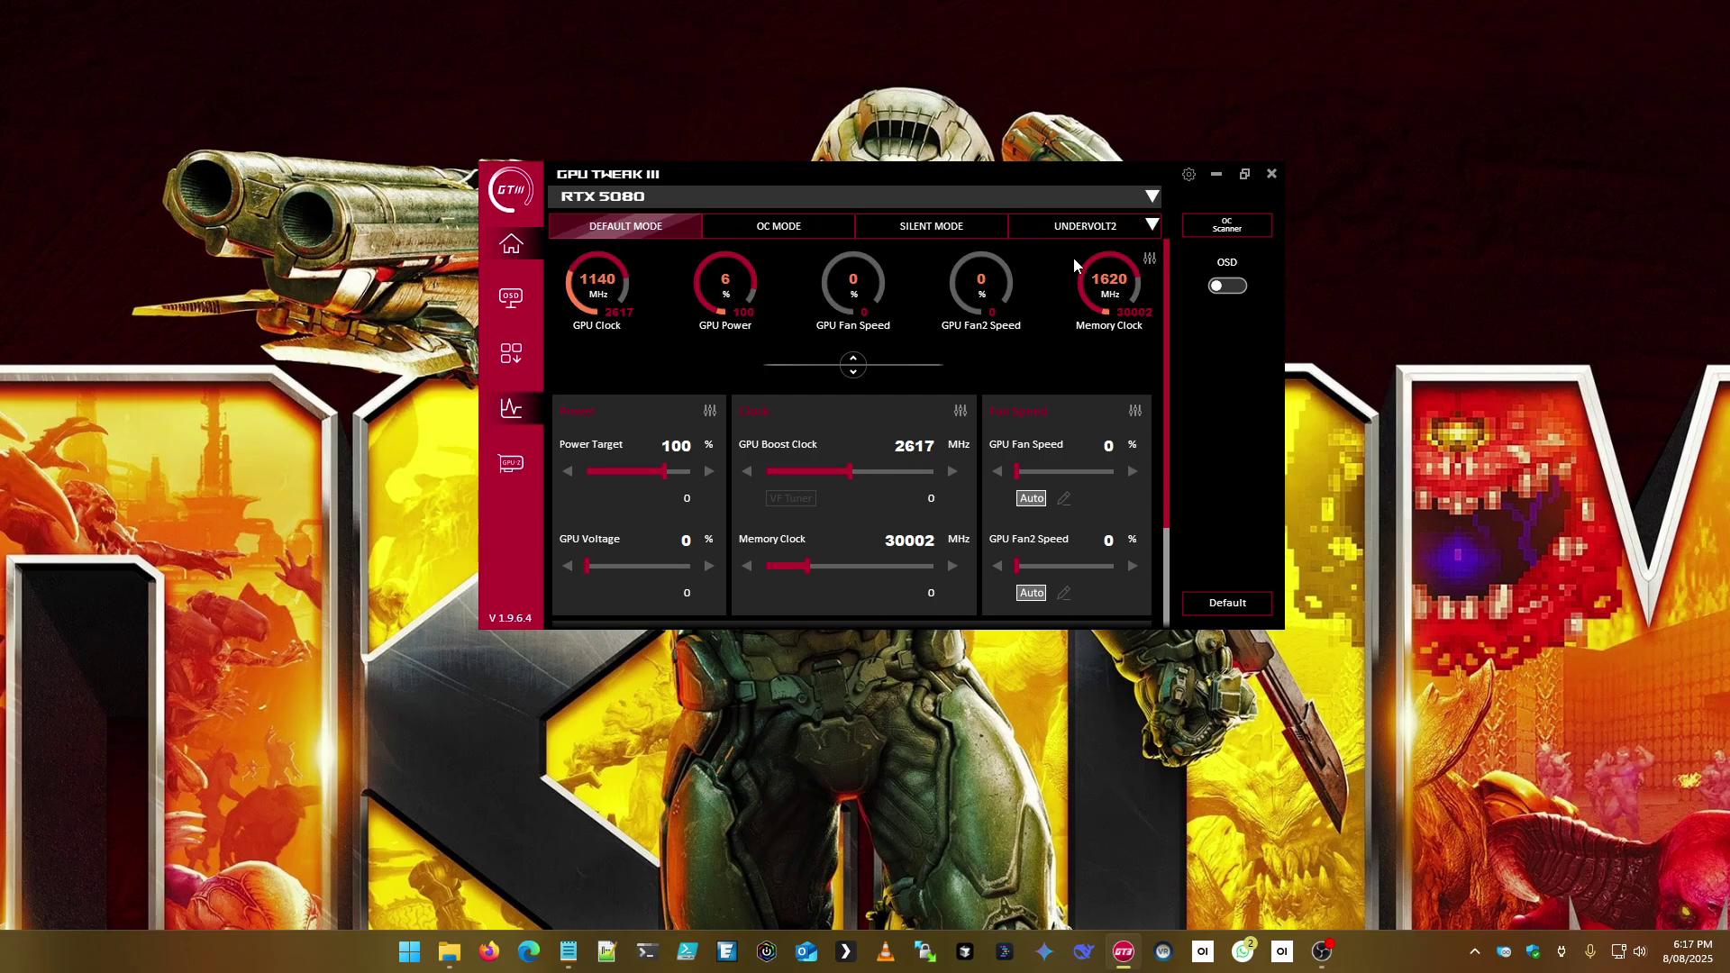
- Switch to User Mode and add a new profile named 'undervolt 3', then save it
left_click(1154, 223)
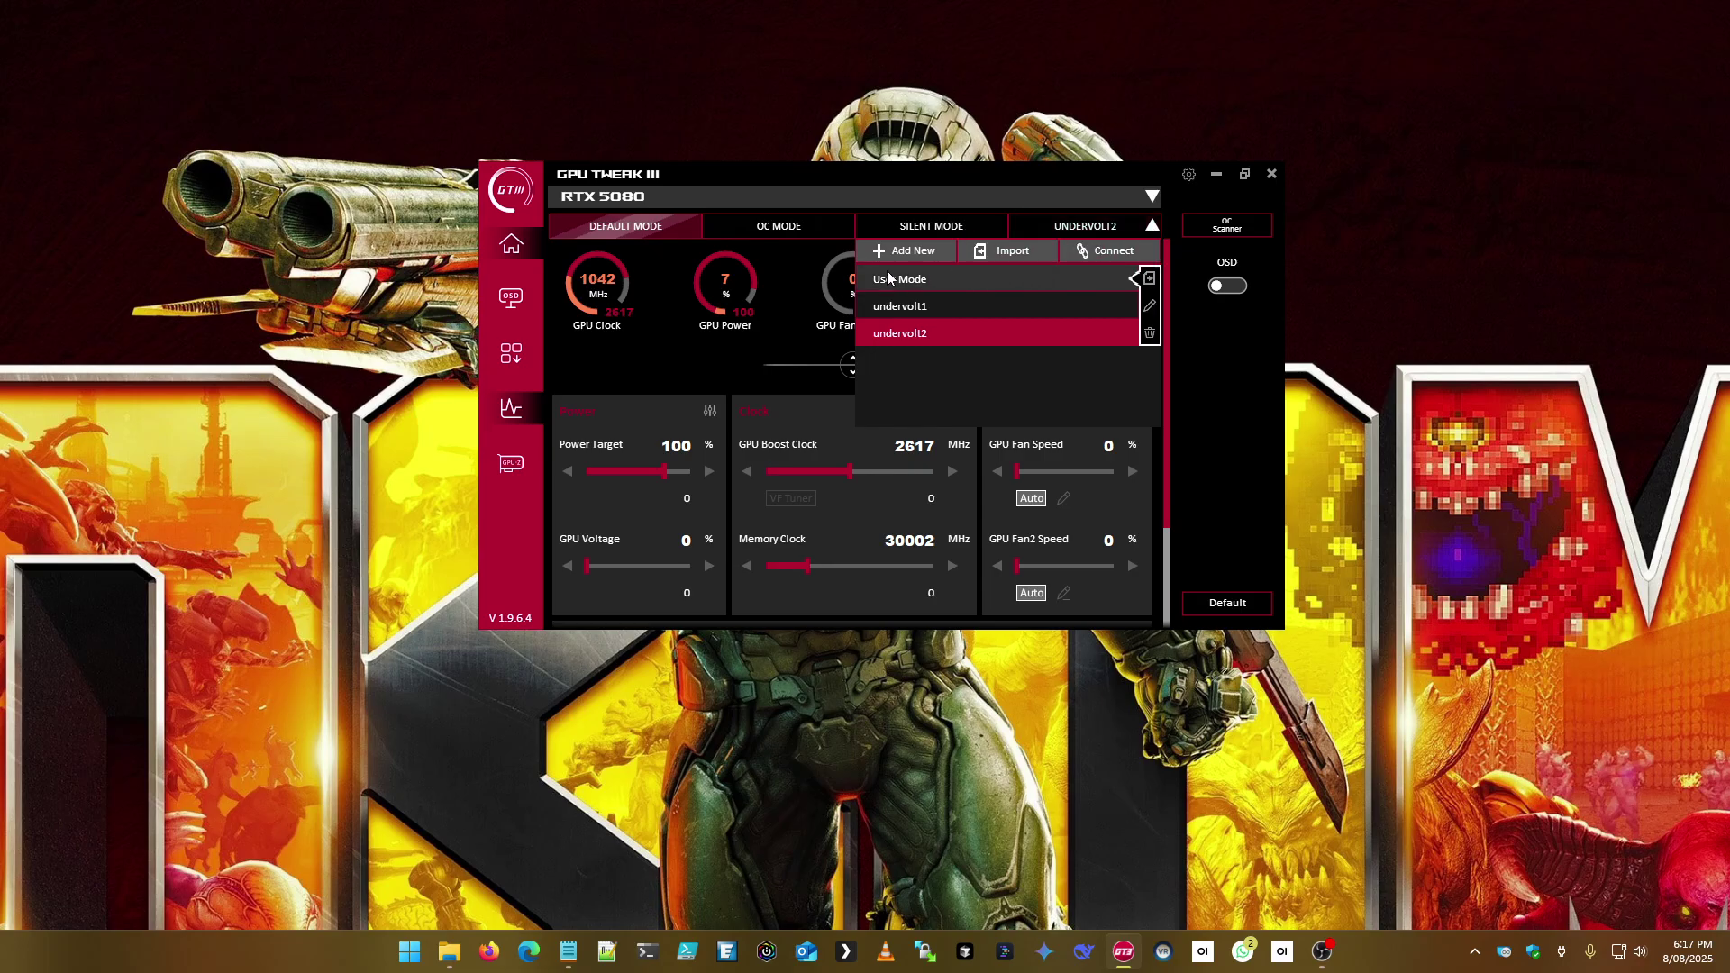
left_click(960, 275)
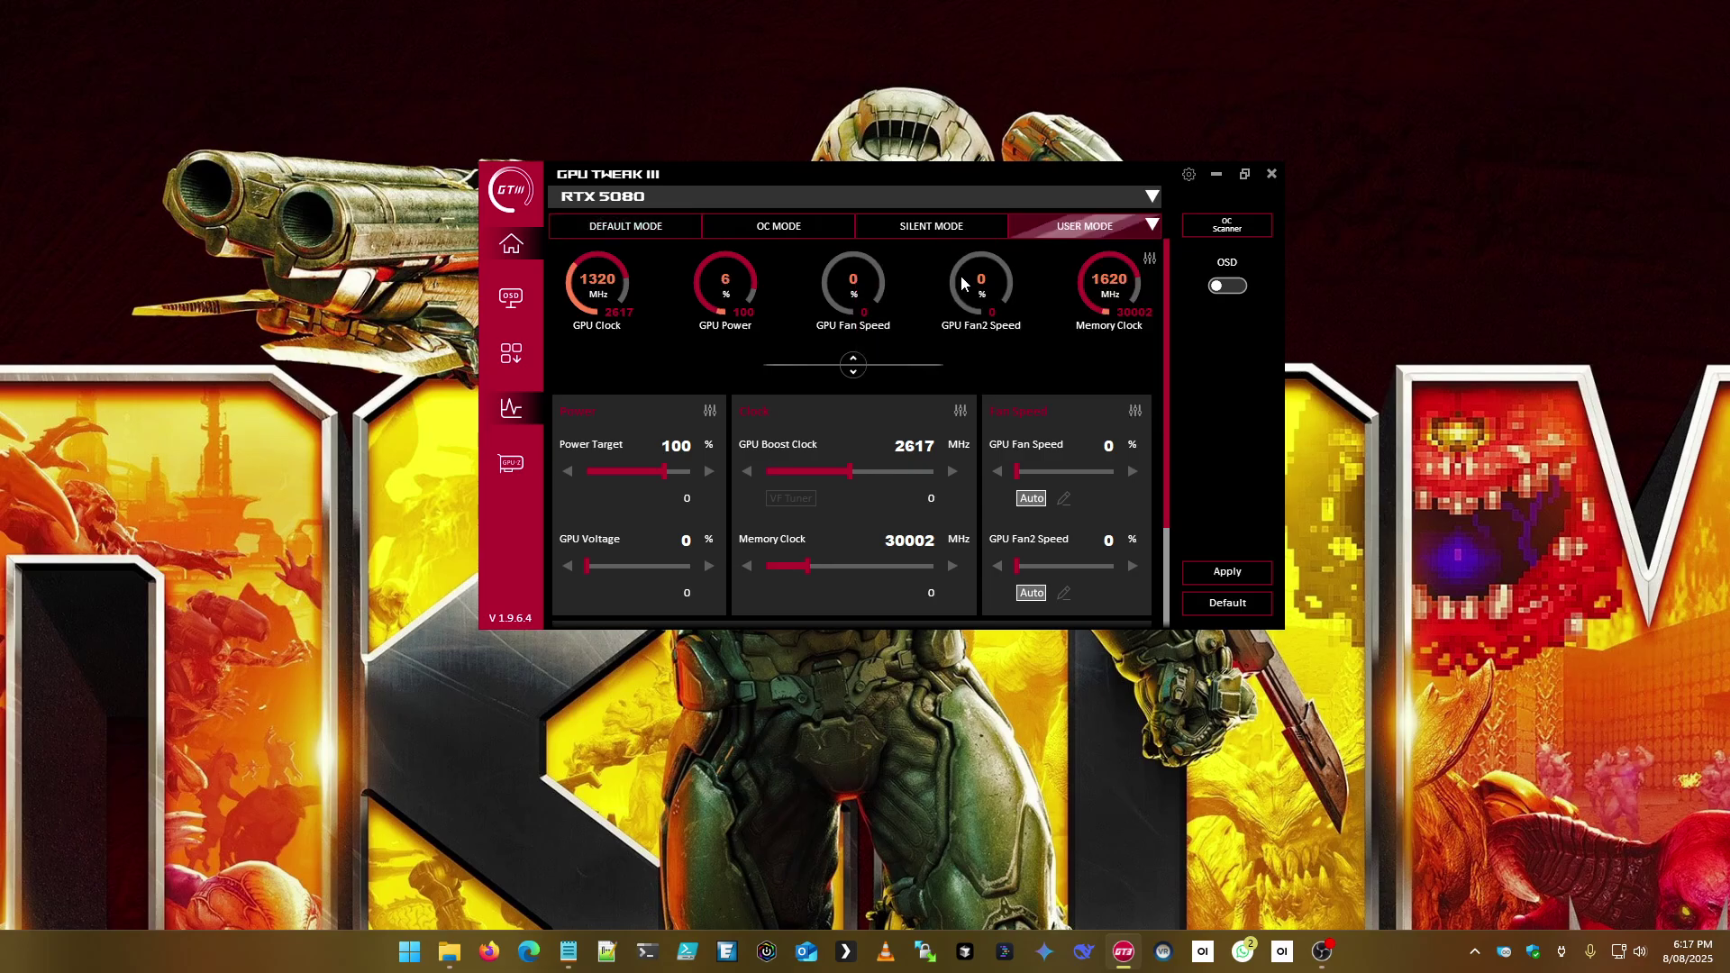
left_click(1152, 224)
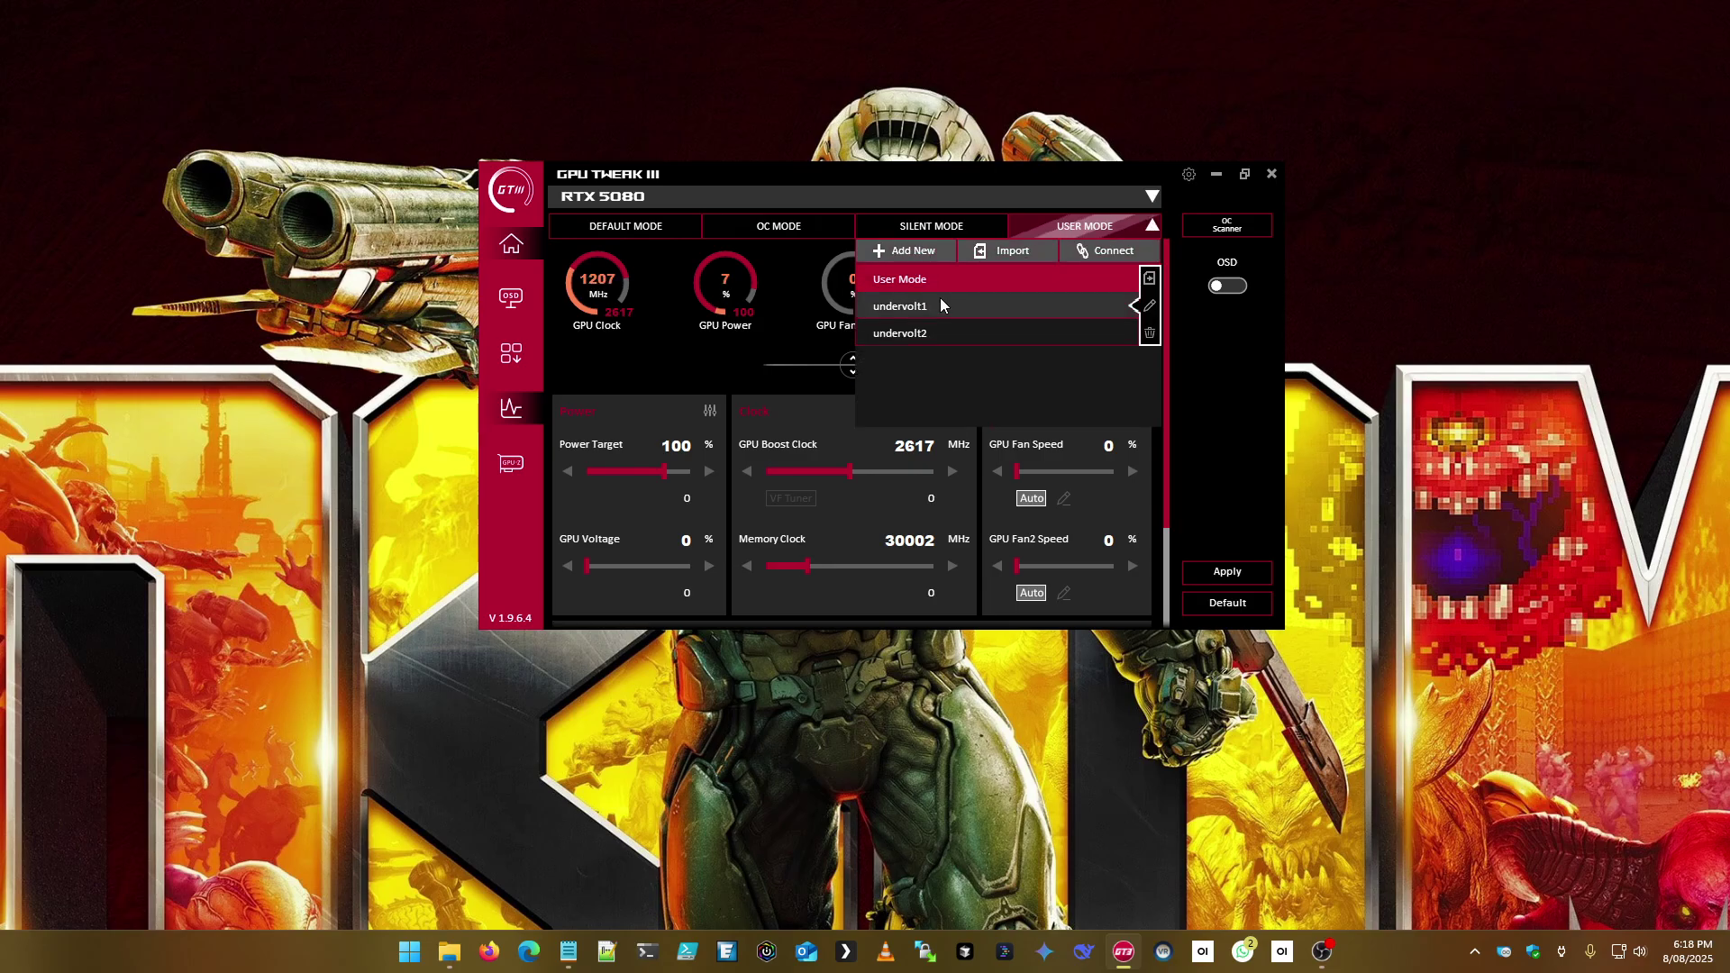
left_click(913, 249)
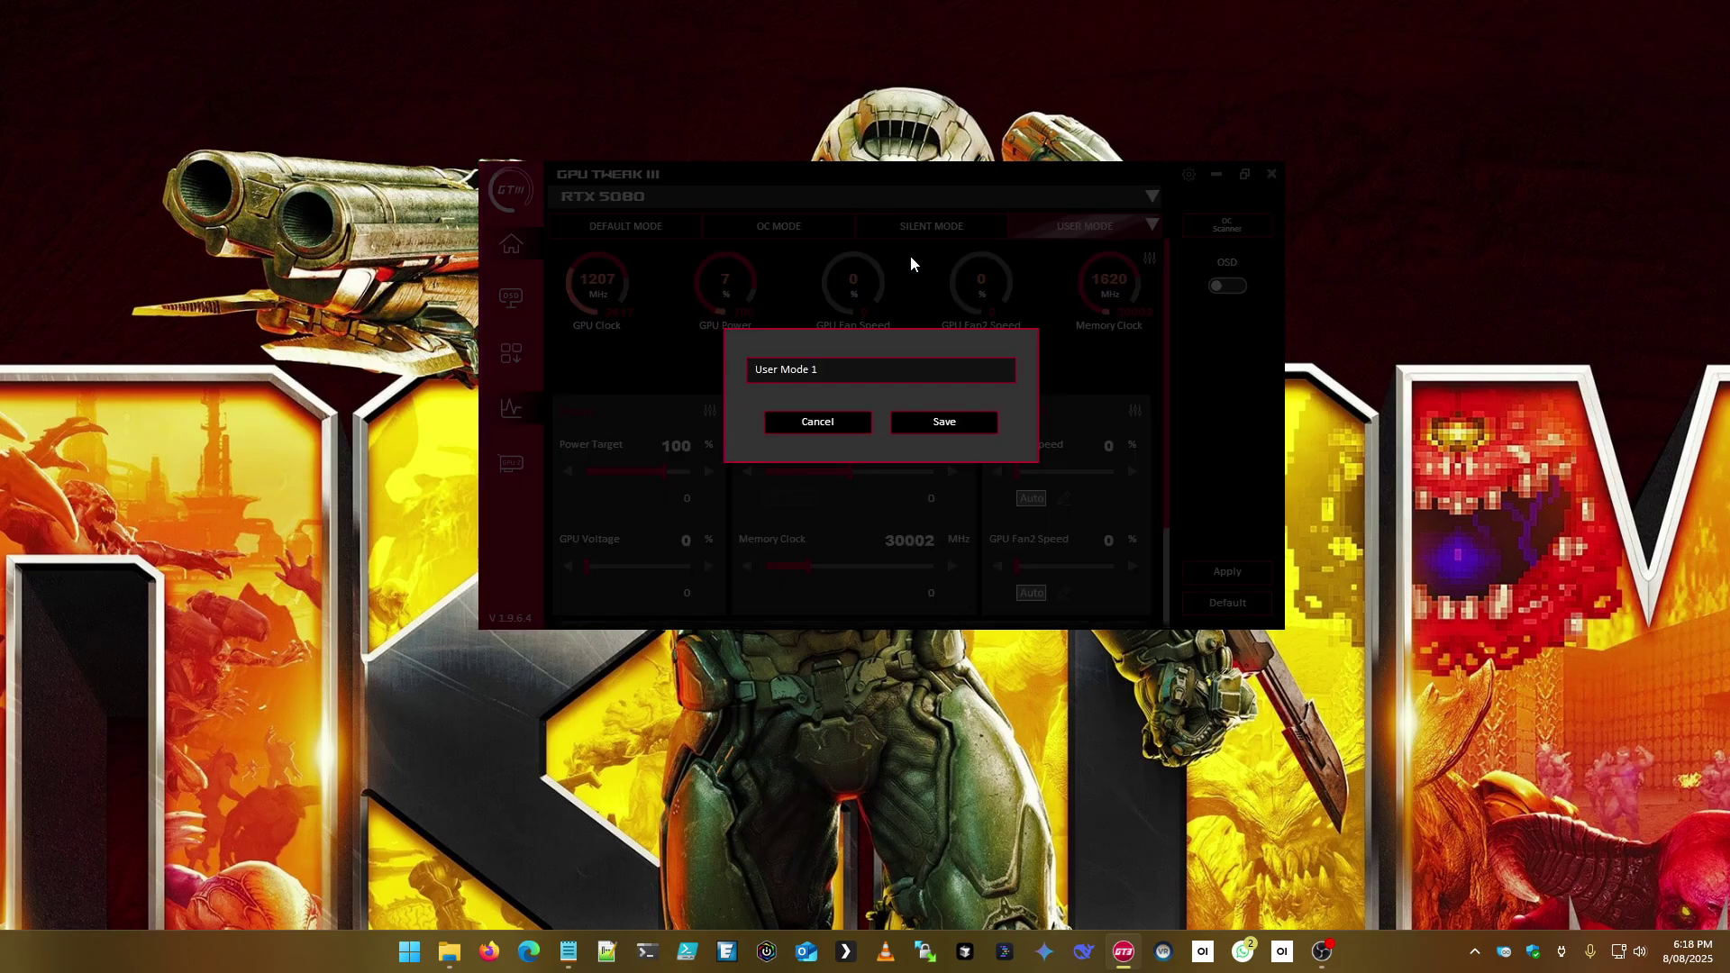
left_click_drag(838, 368, 656, 337)
type("undervolt 34")
key("BackSpace")
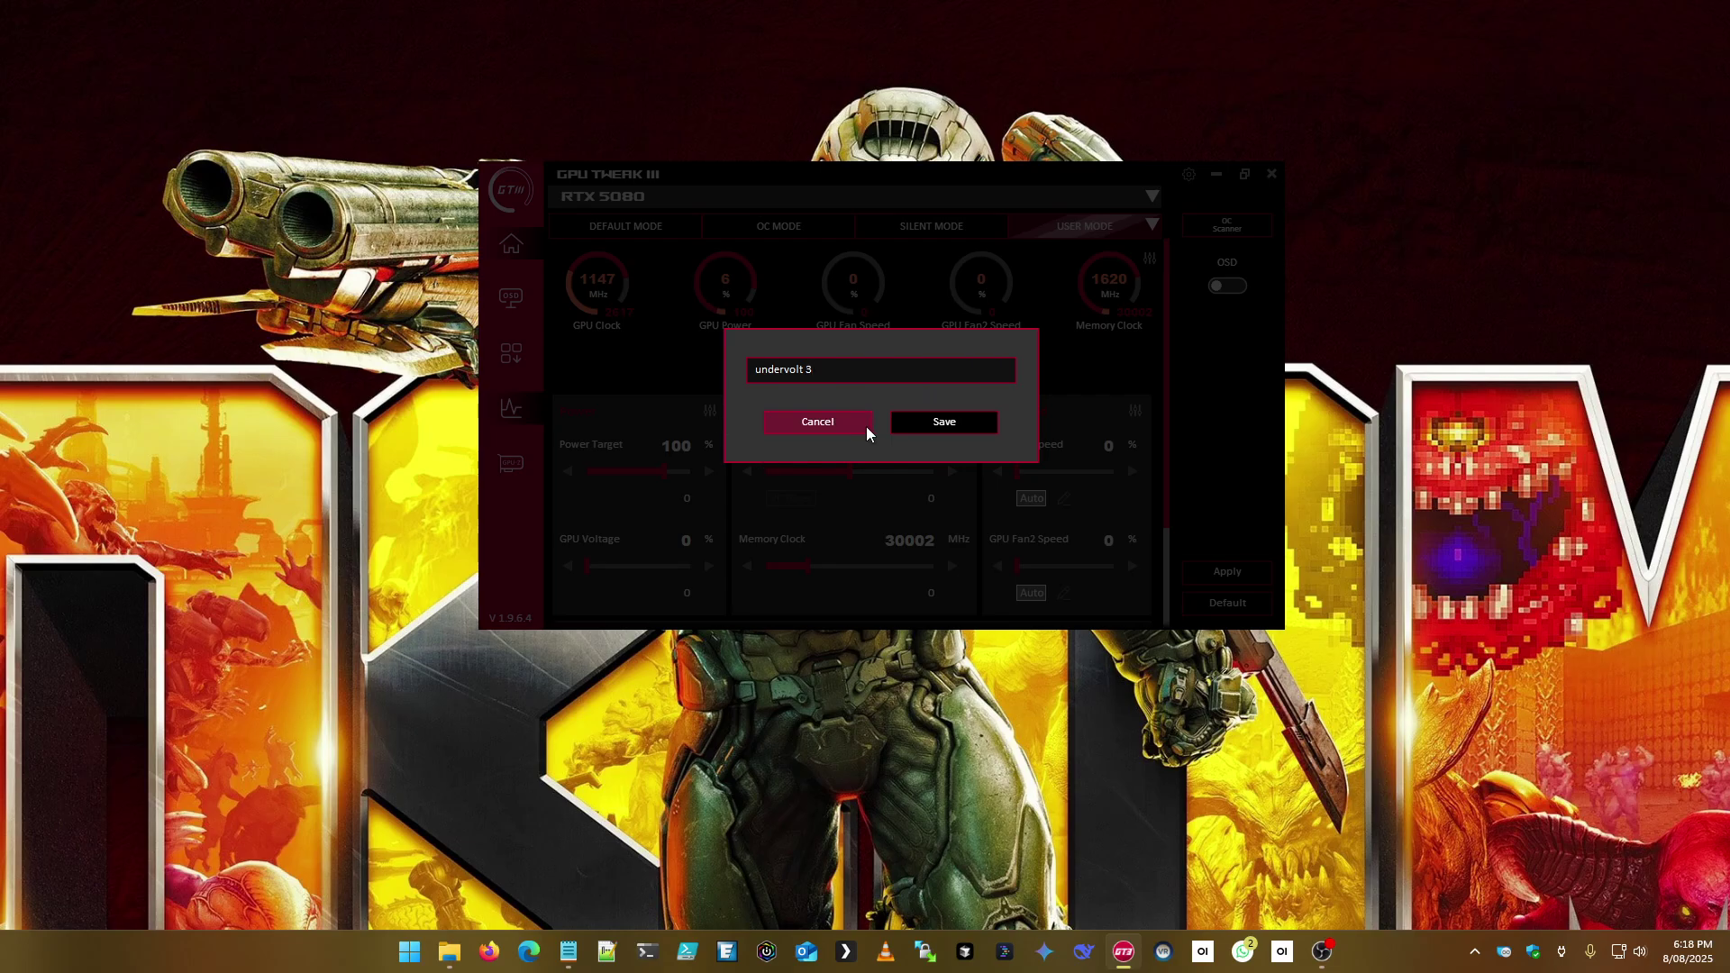
left_click(928, 424)
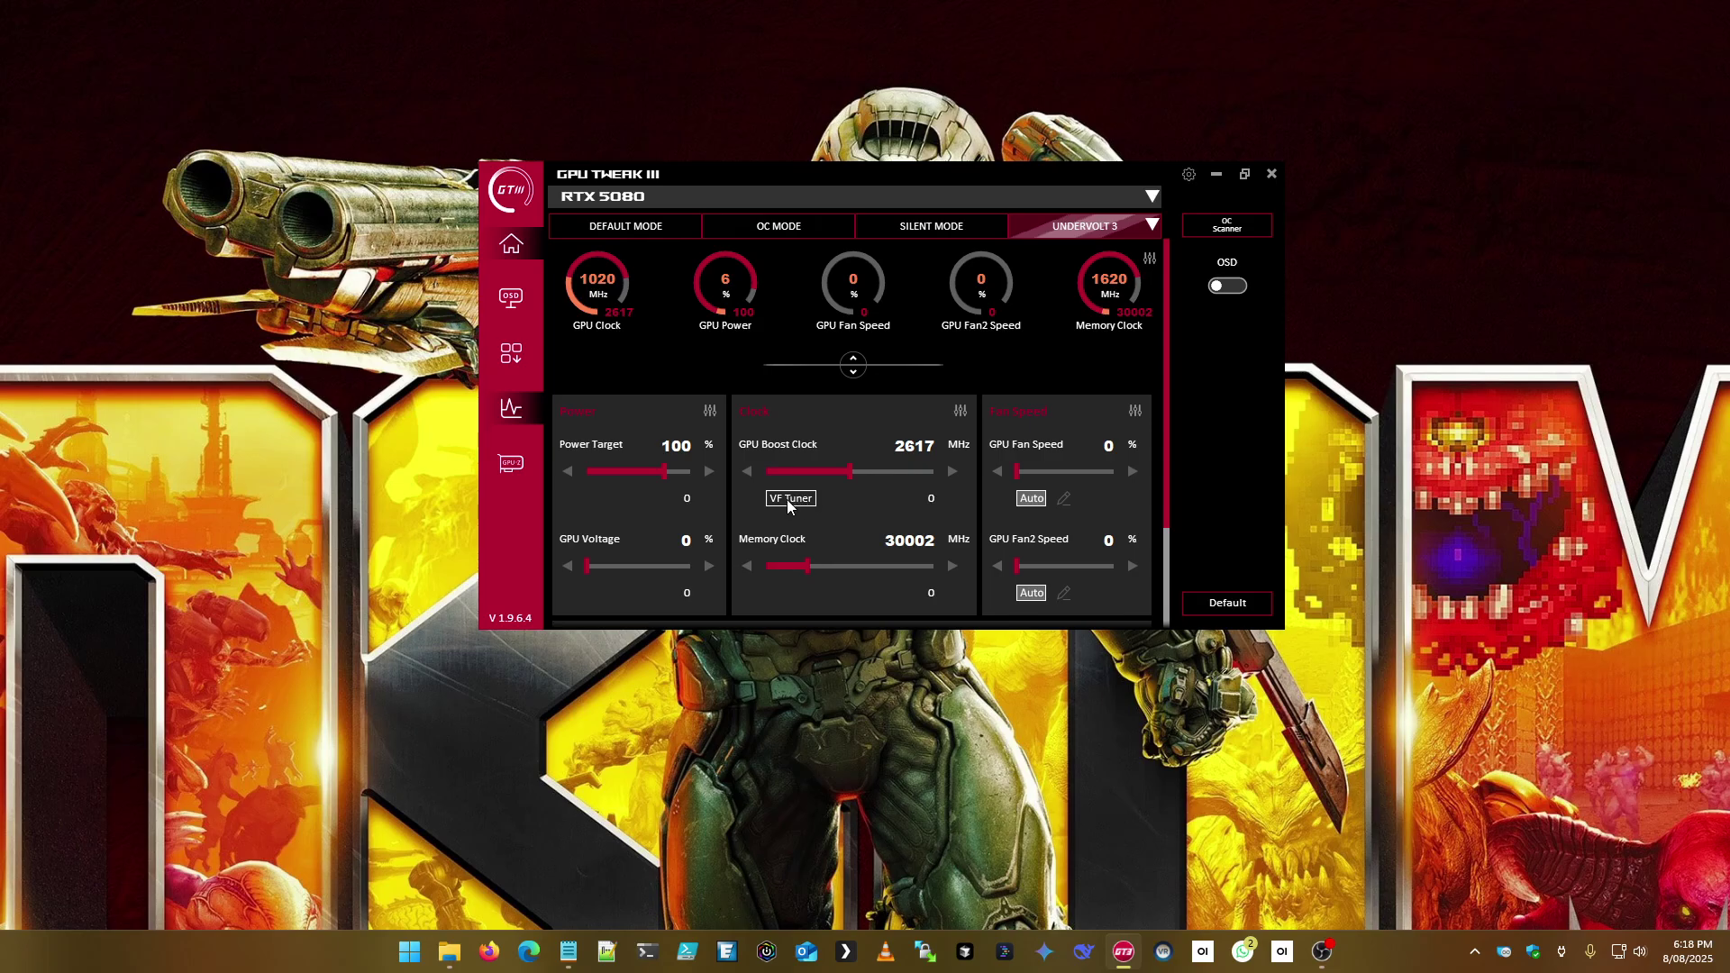
- In the VF Tuner, compare the default and driver curves, ending on the default curve
left_click(789, 498)
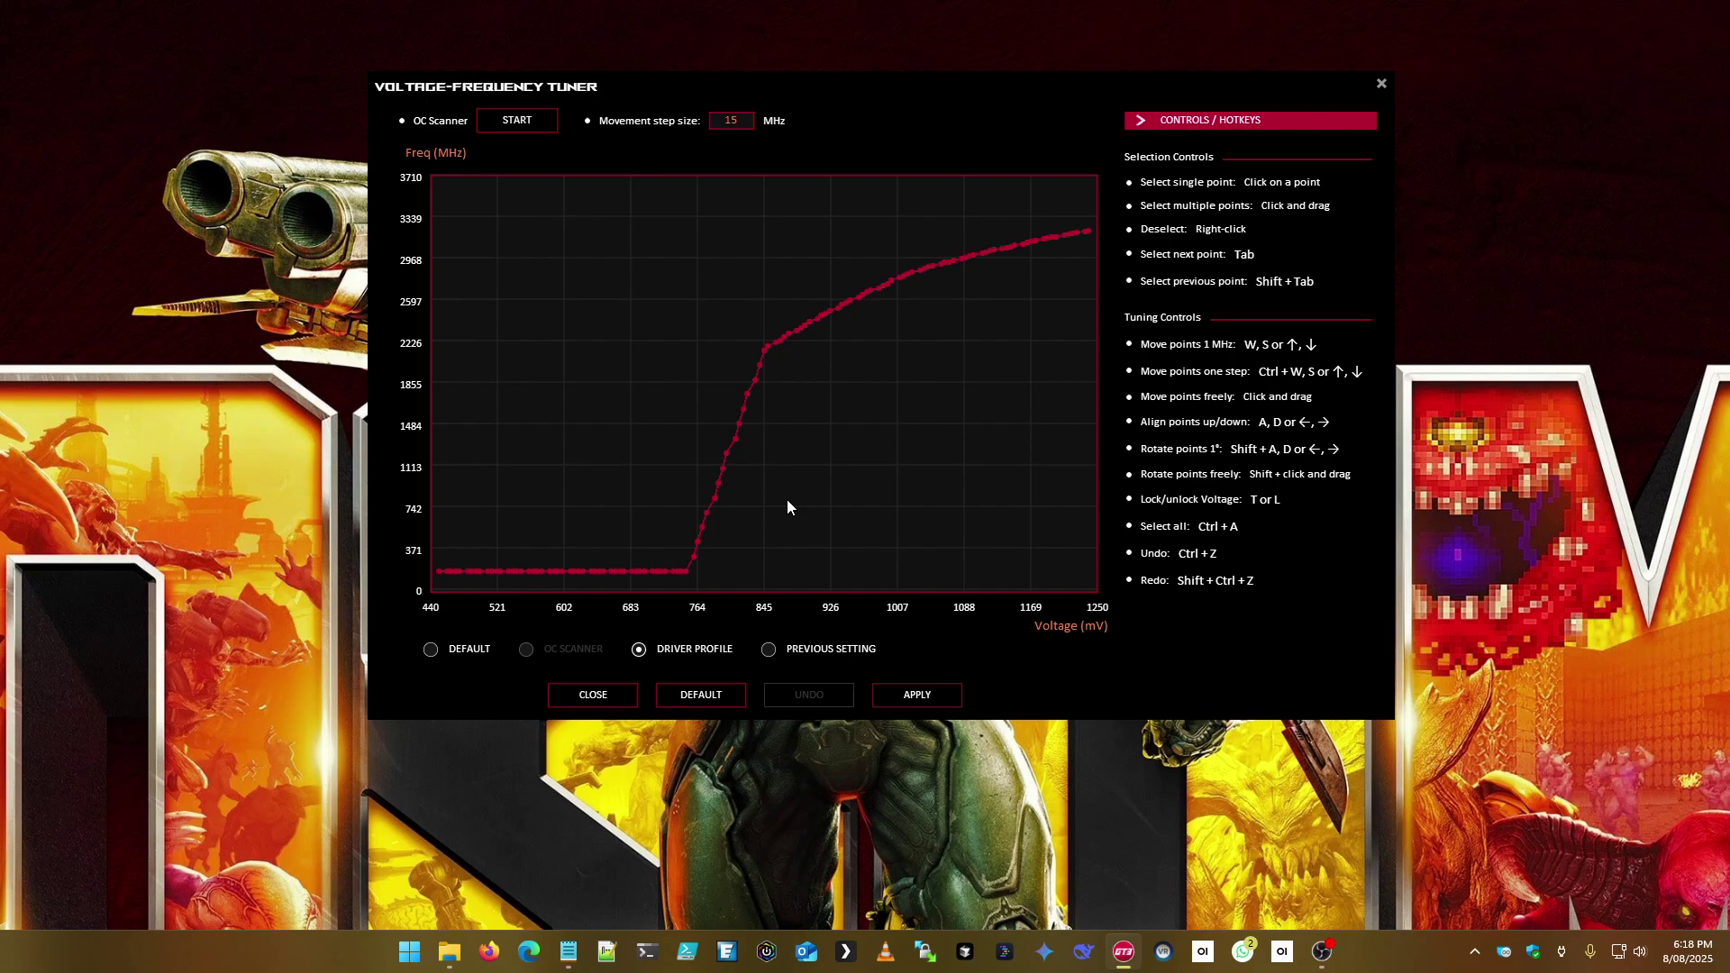
left_click(432, 651)
left_click(639, 650)
left_click(432, 651)
left_click(640, 651)
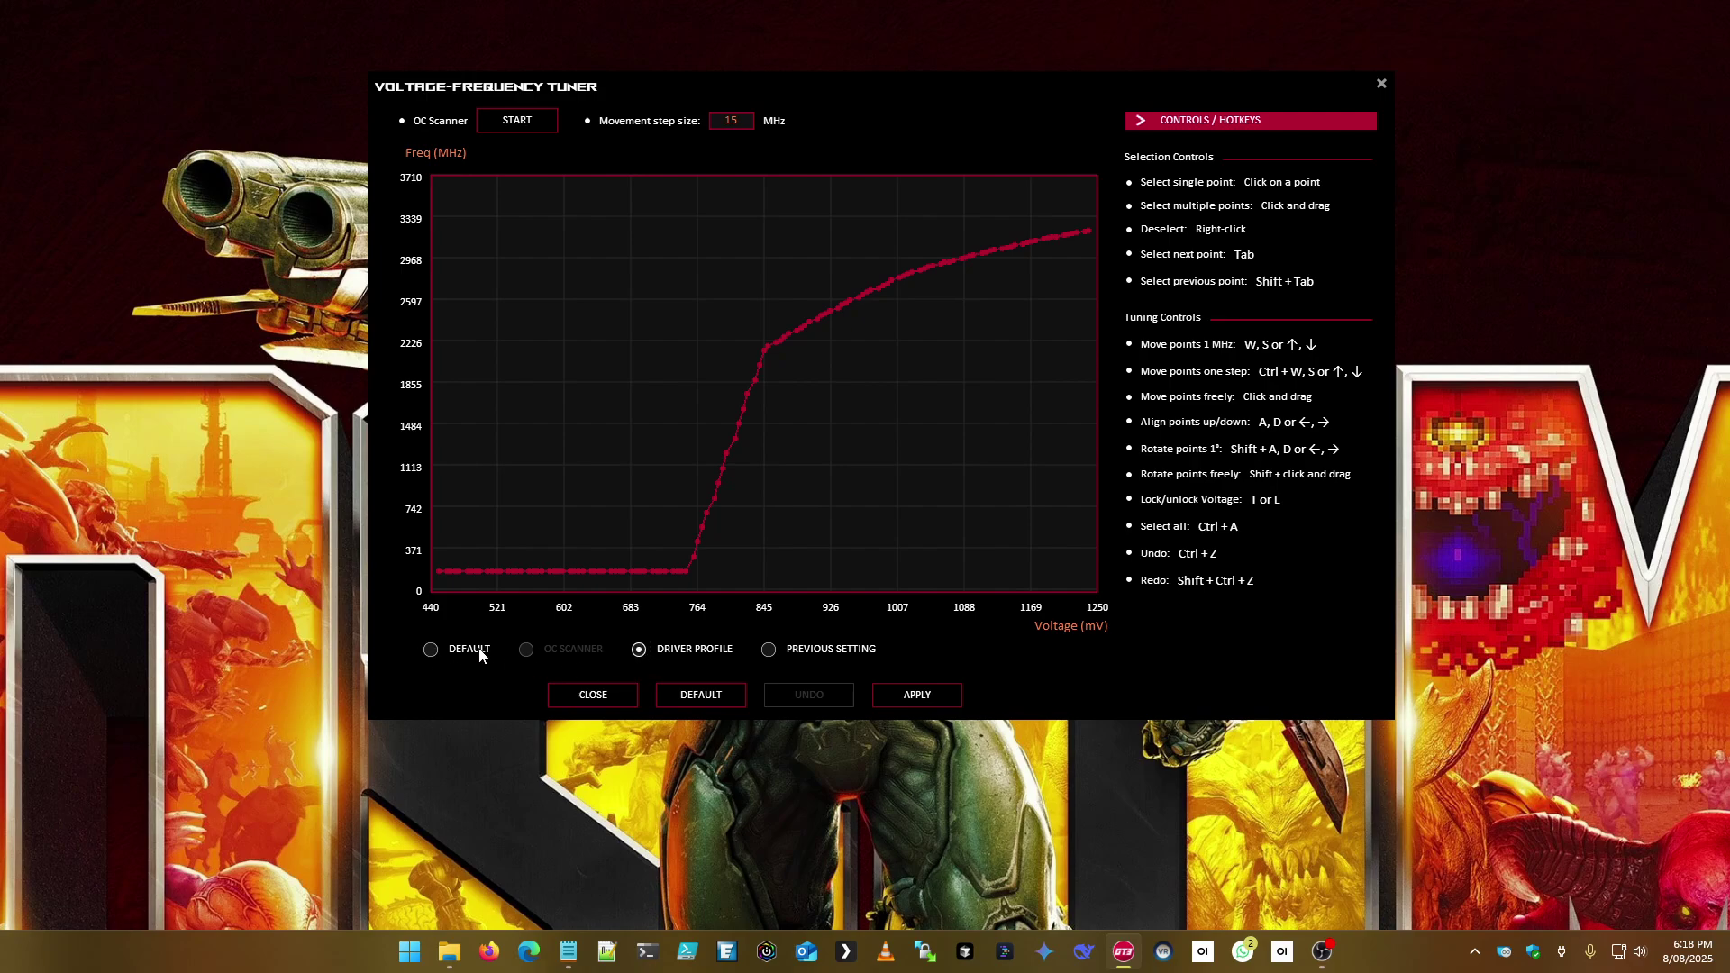
left_click(430, 650)
- Select all curve points and raise the whole curve to a +356 MHz offset
key("ctrl+a")
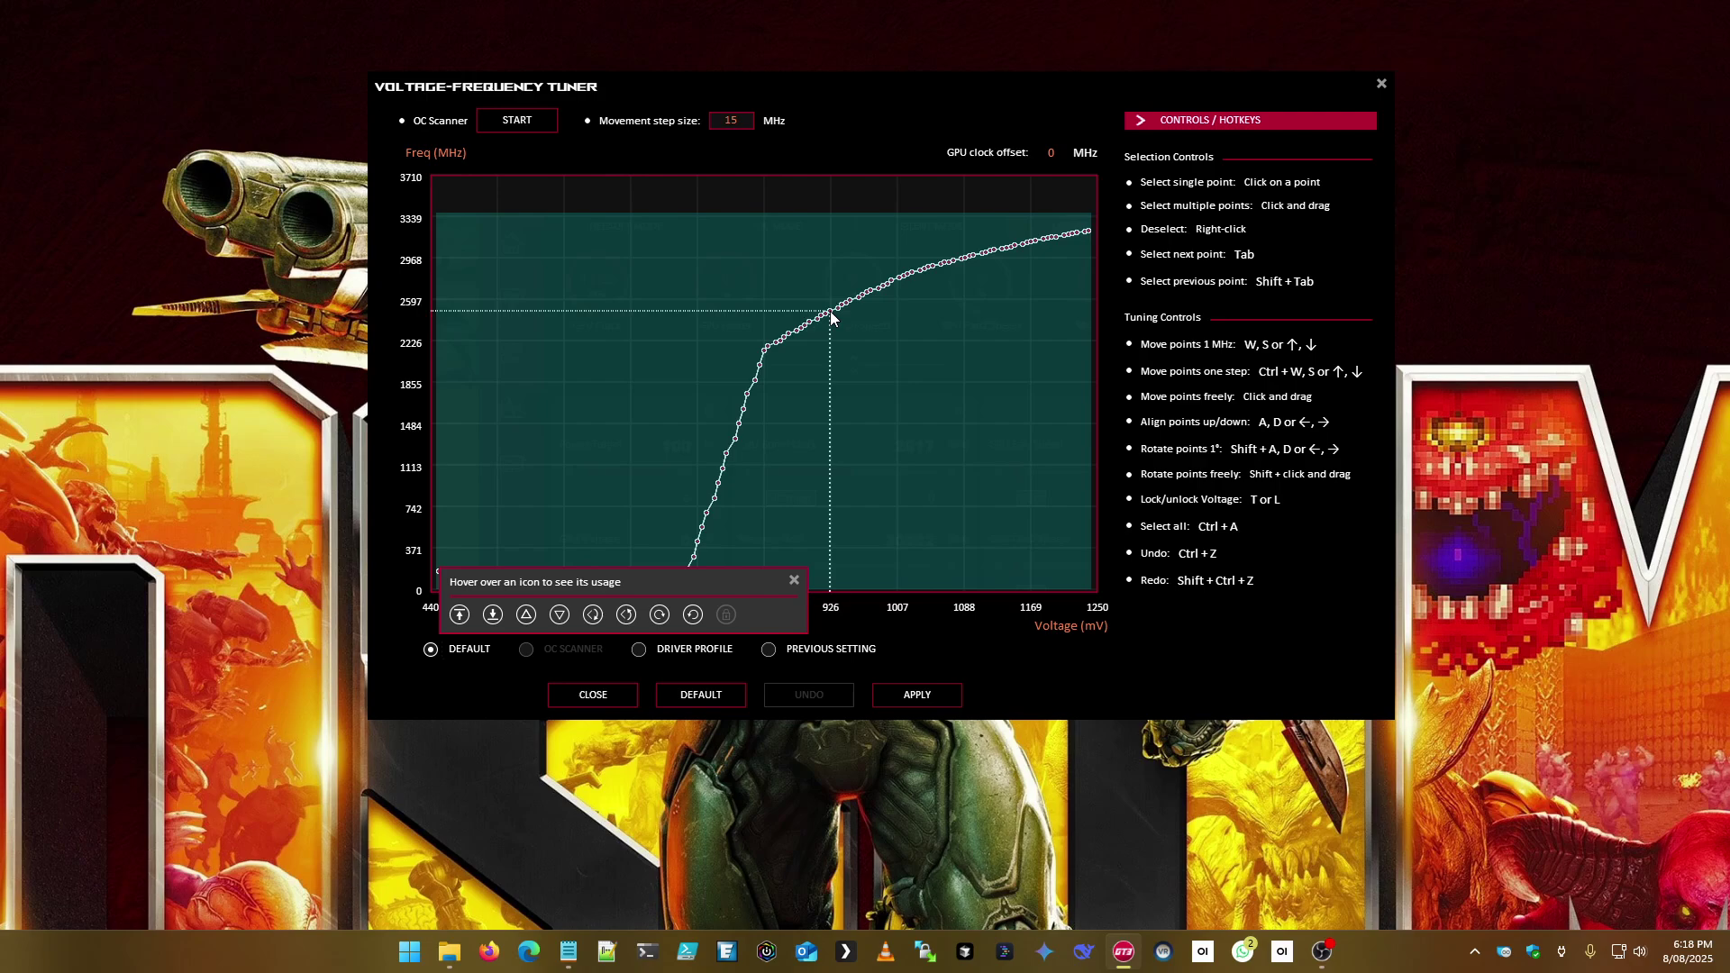
left_click_drag(830, 317, 830, 278)
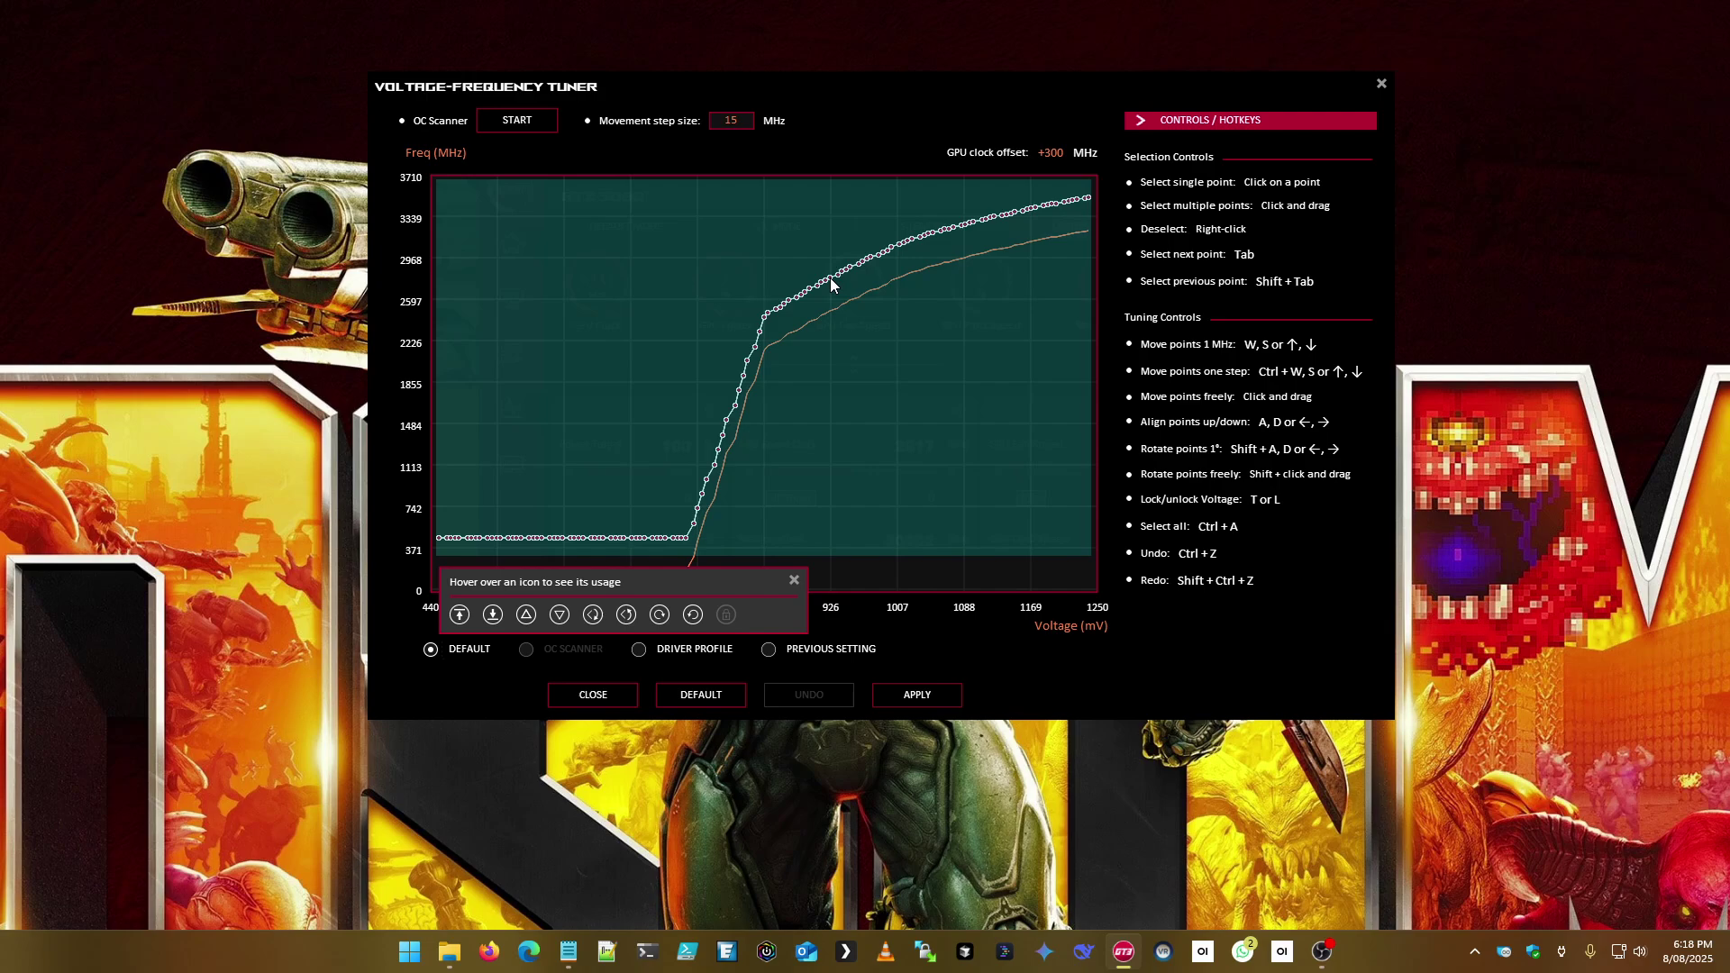
left_click_drag(830, 277, 827, 273)
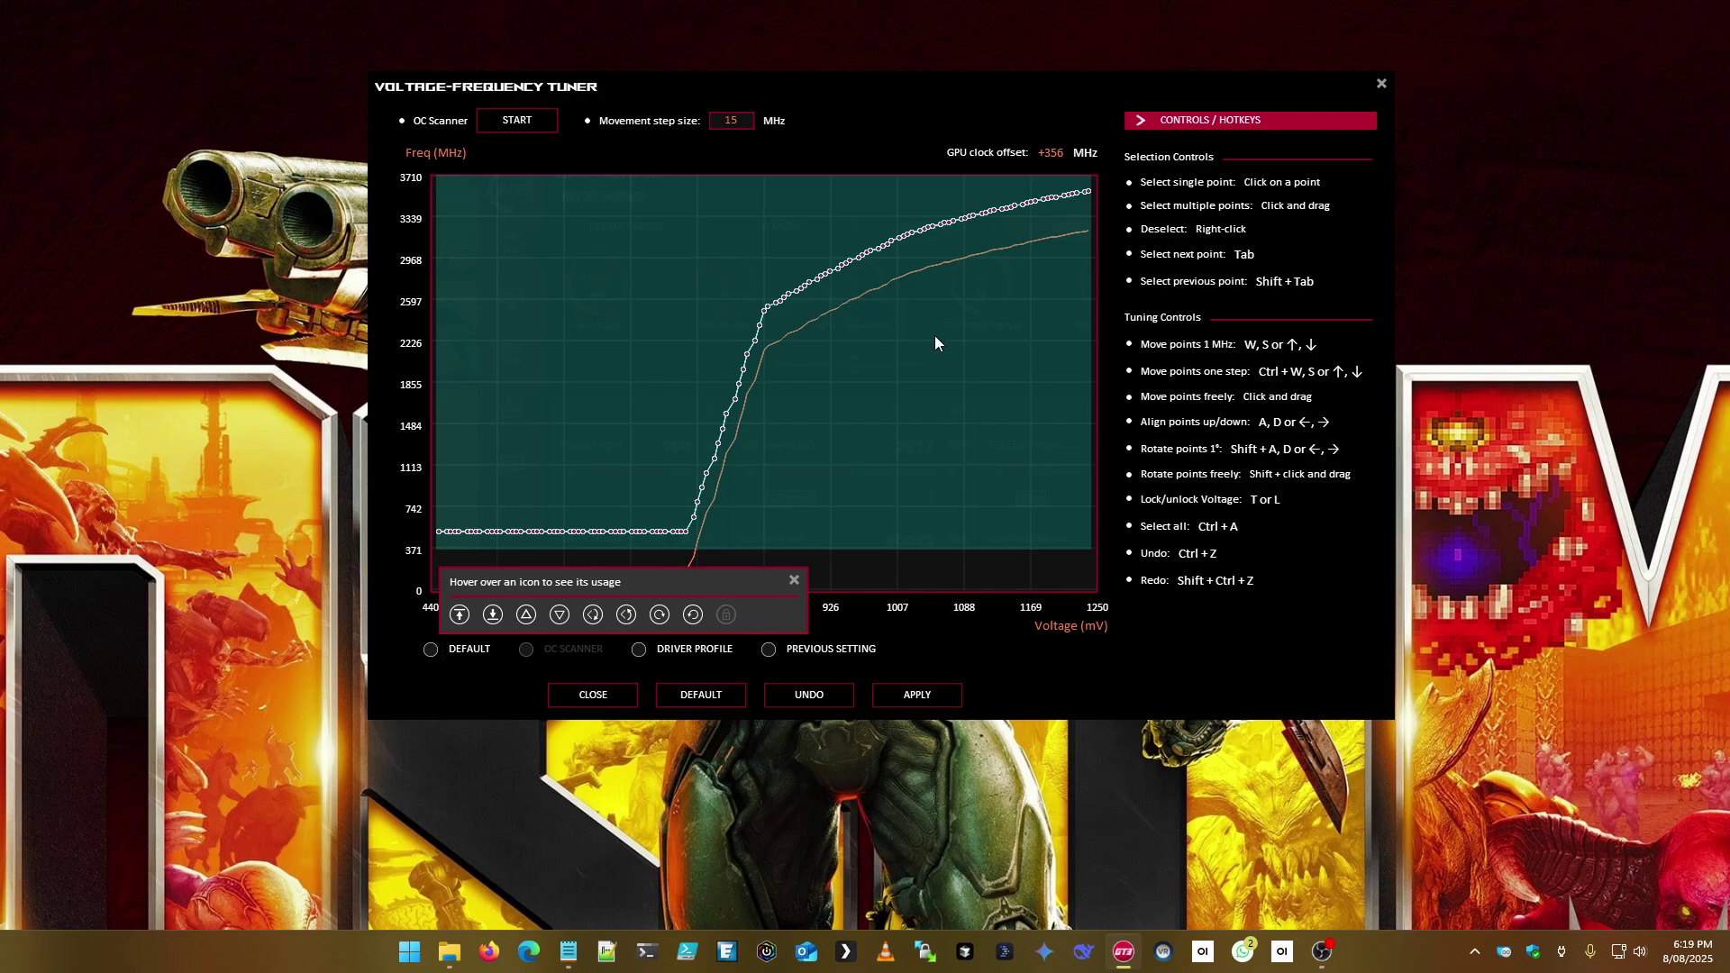
- Flatten the curve points from about 926 mV upward to 2852 MHz
right_click(920, 358)
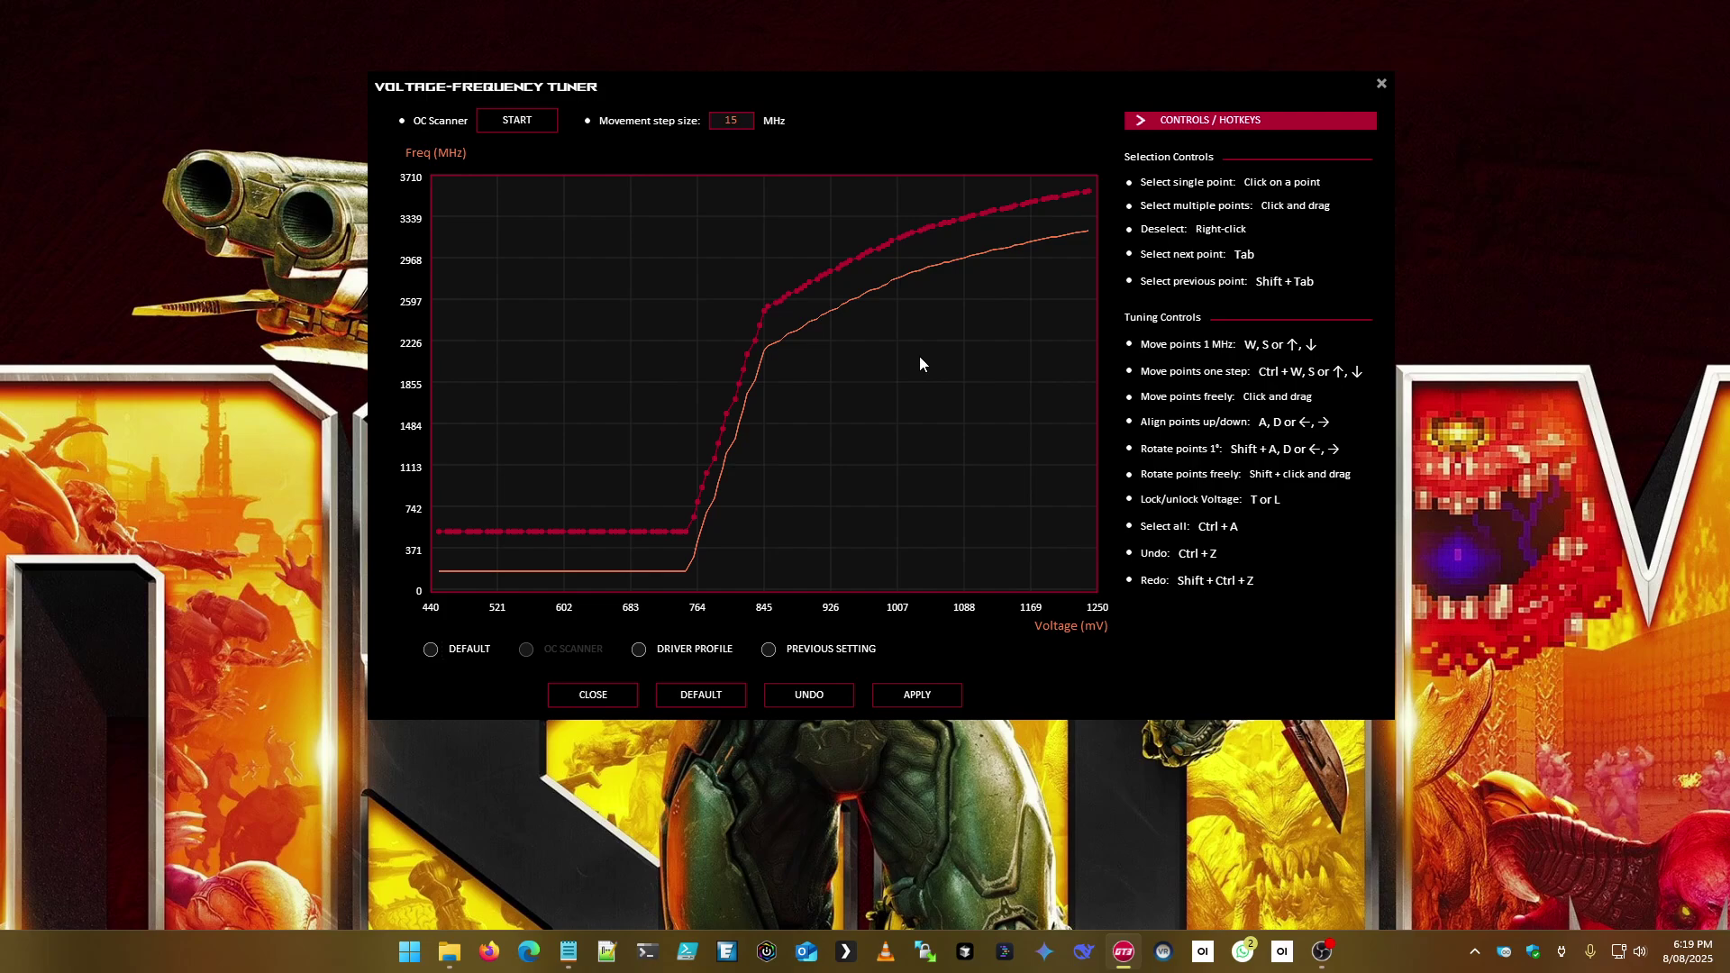
mouse_move(844, 267)
left_click_drag(831, 279, 1125, 159)
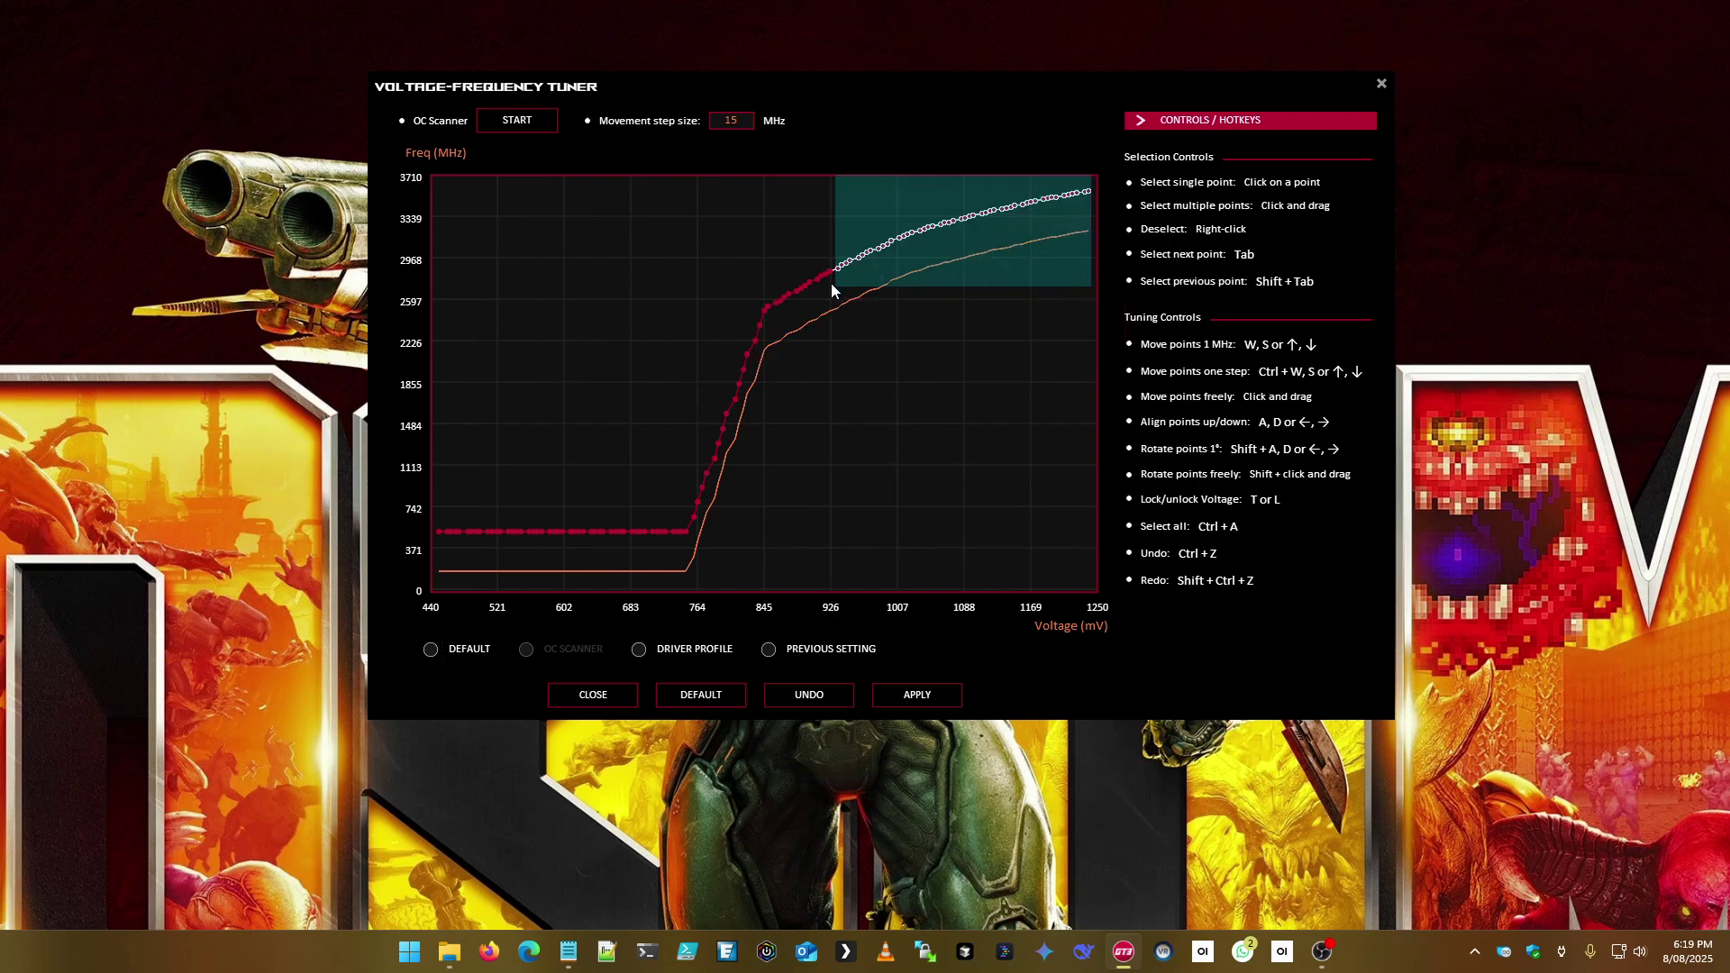
left_click_drag(828, 289, 1135, 157)
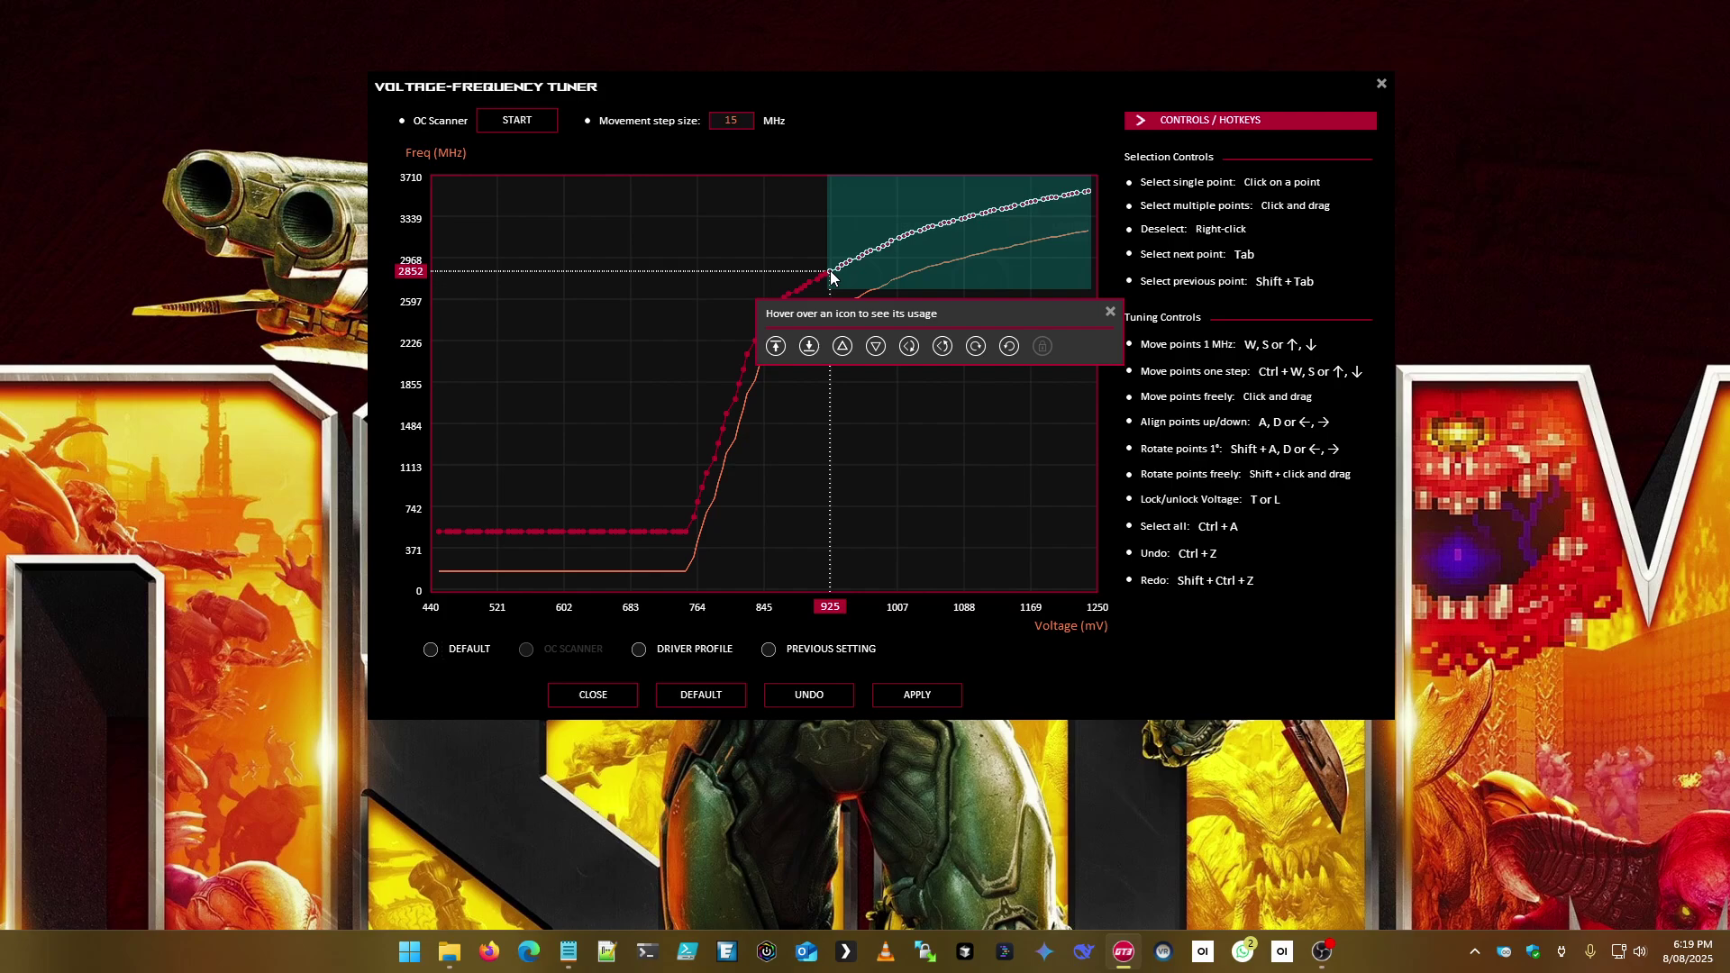
left_click(809, 346)
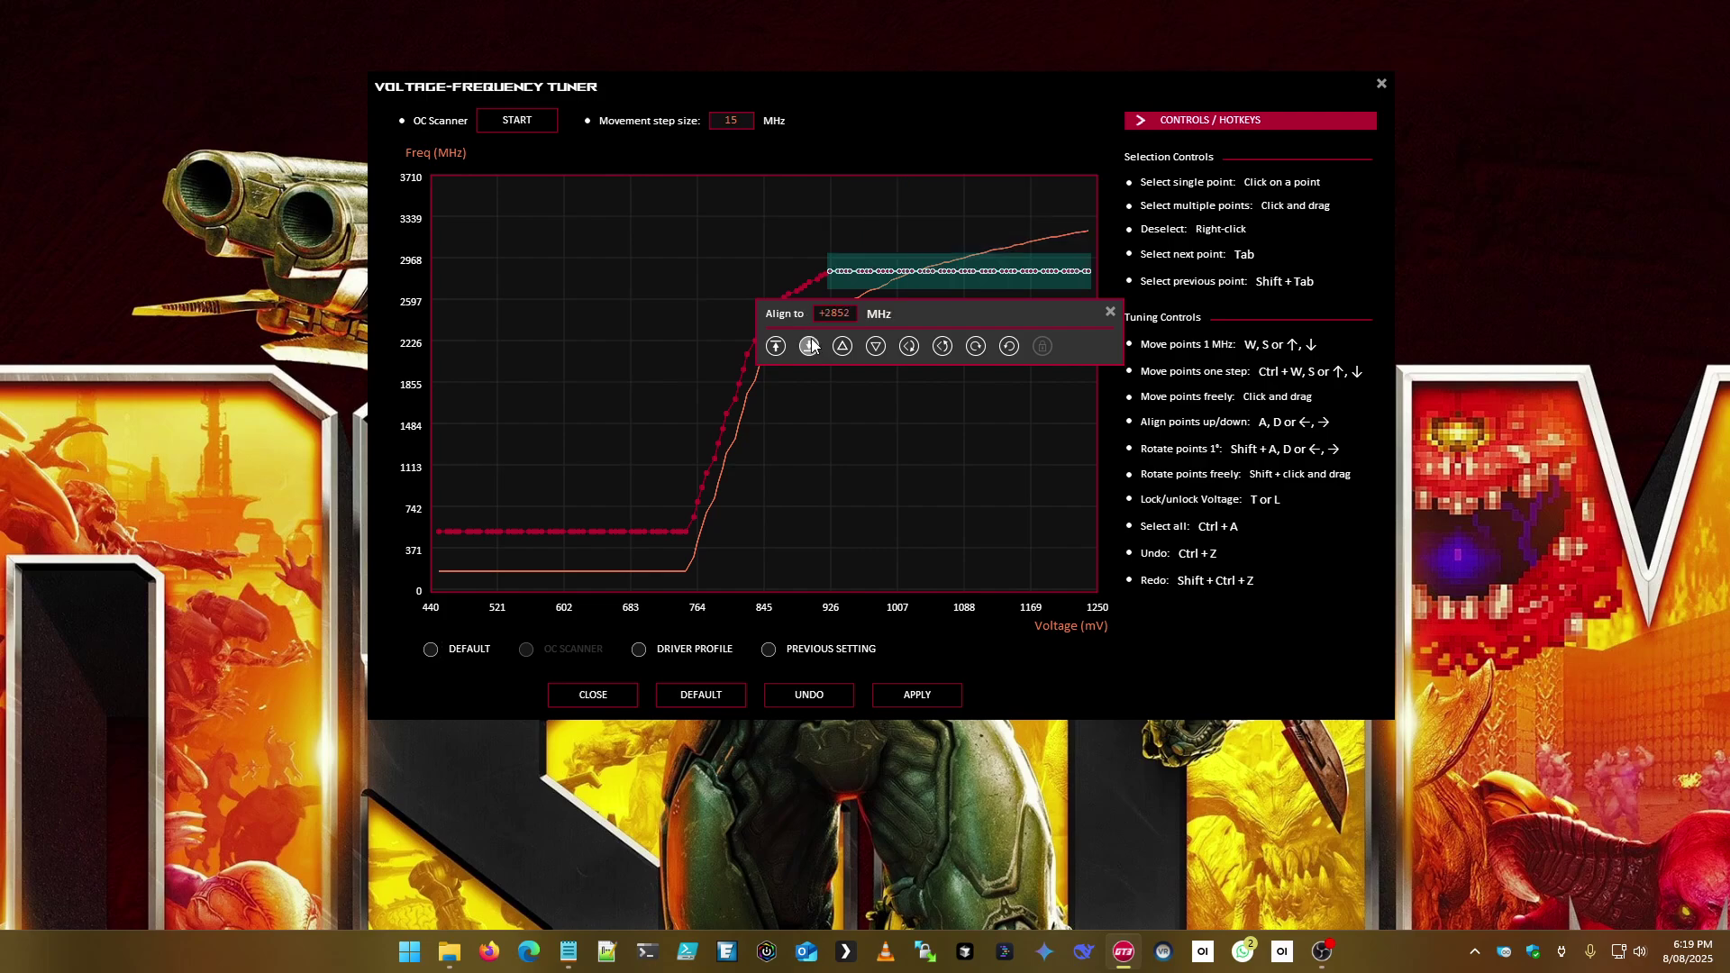
left_click(1108, 314)
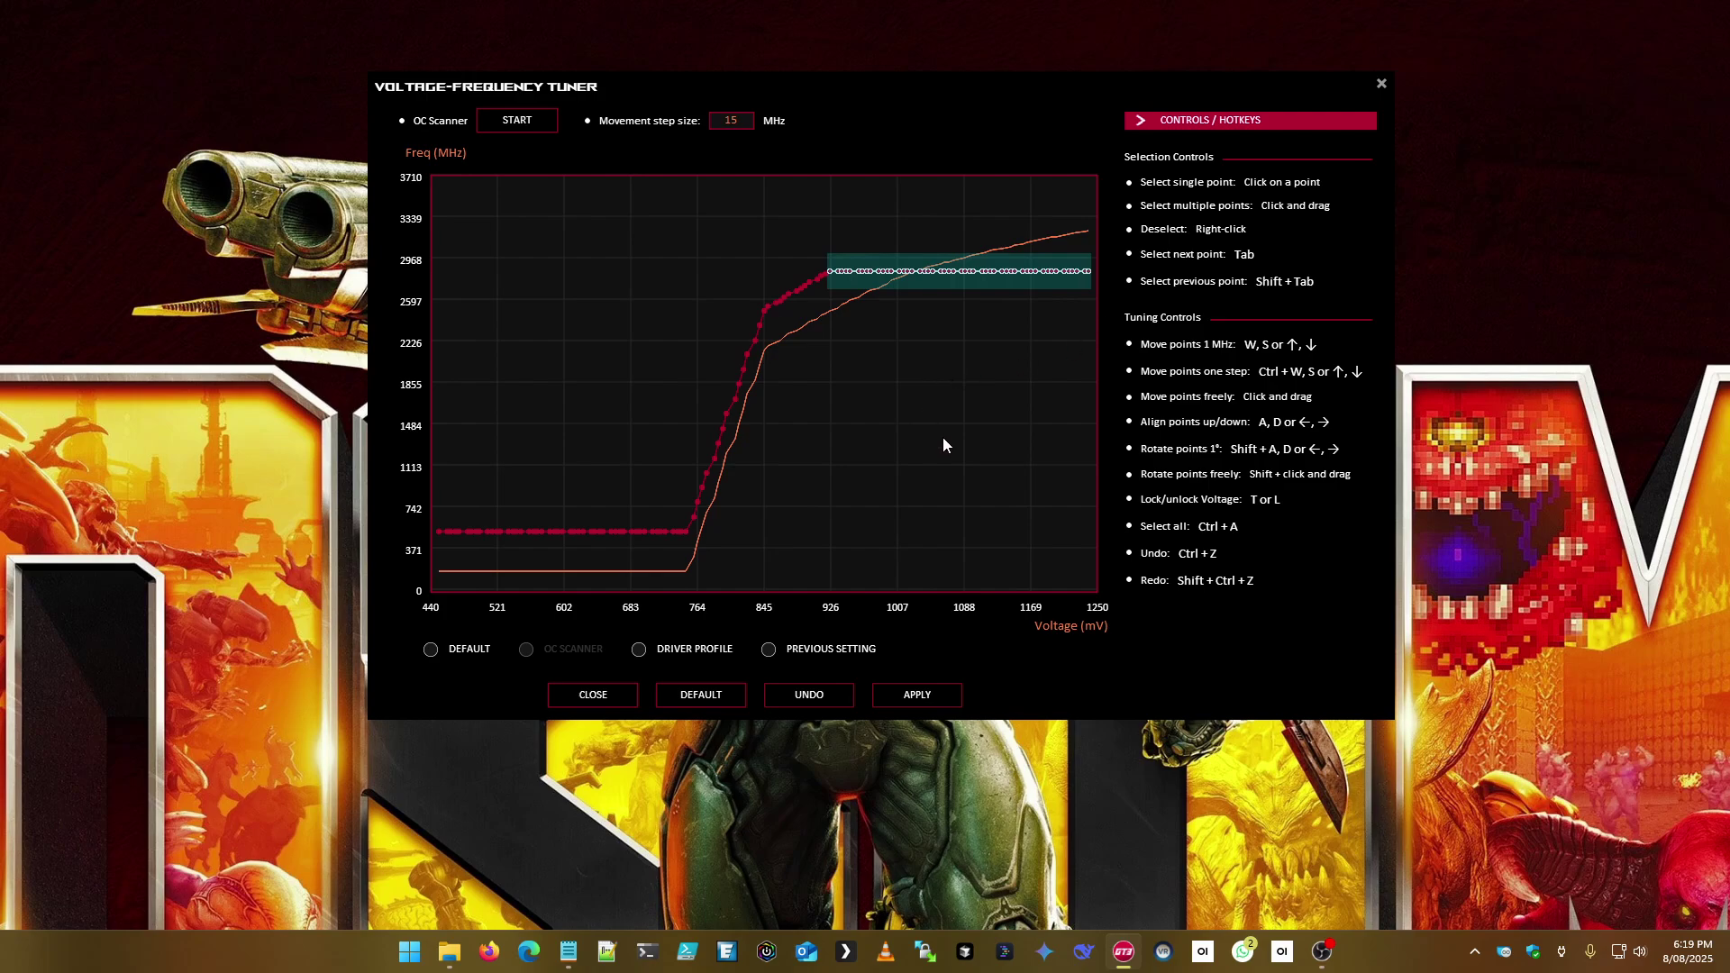
- Apply and save the flattened curve, then close the Voltage-Frequency Tuner
right_click(941, 379)
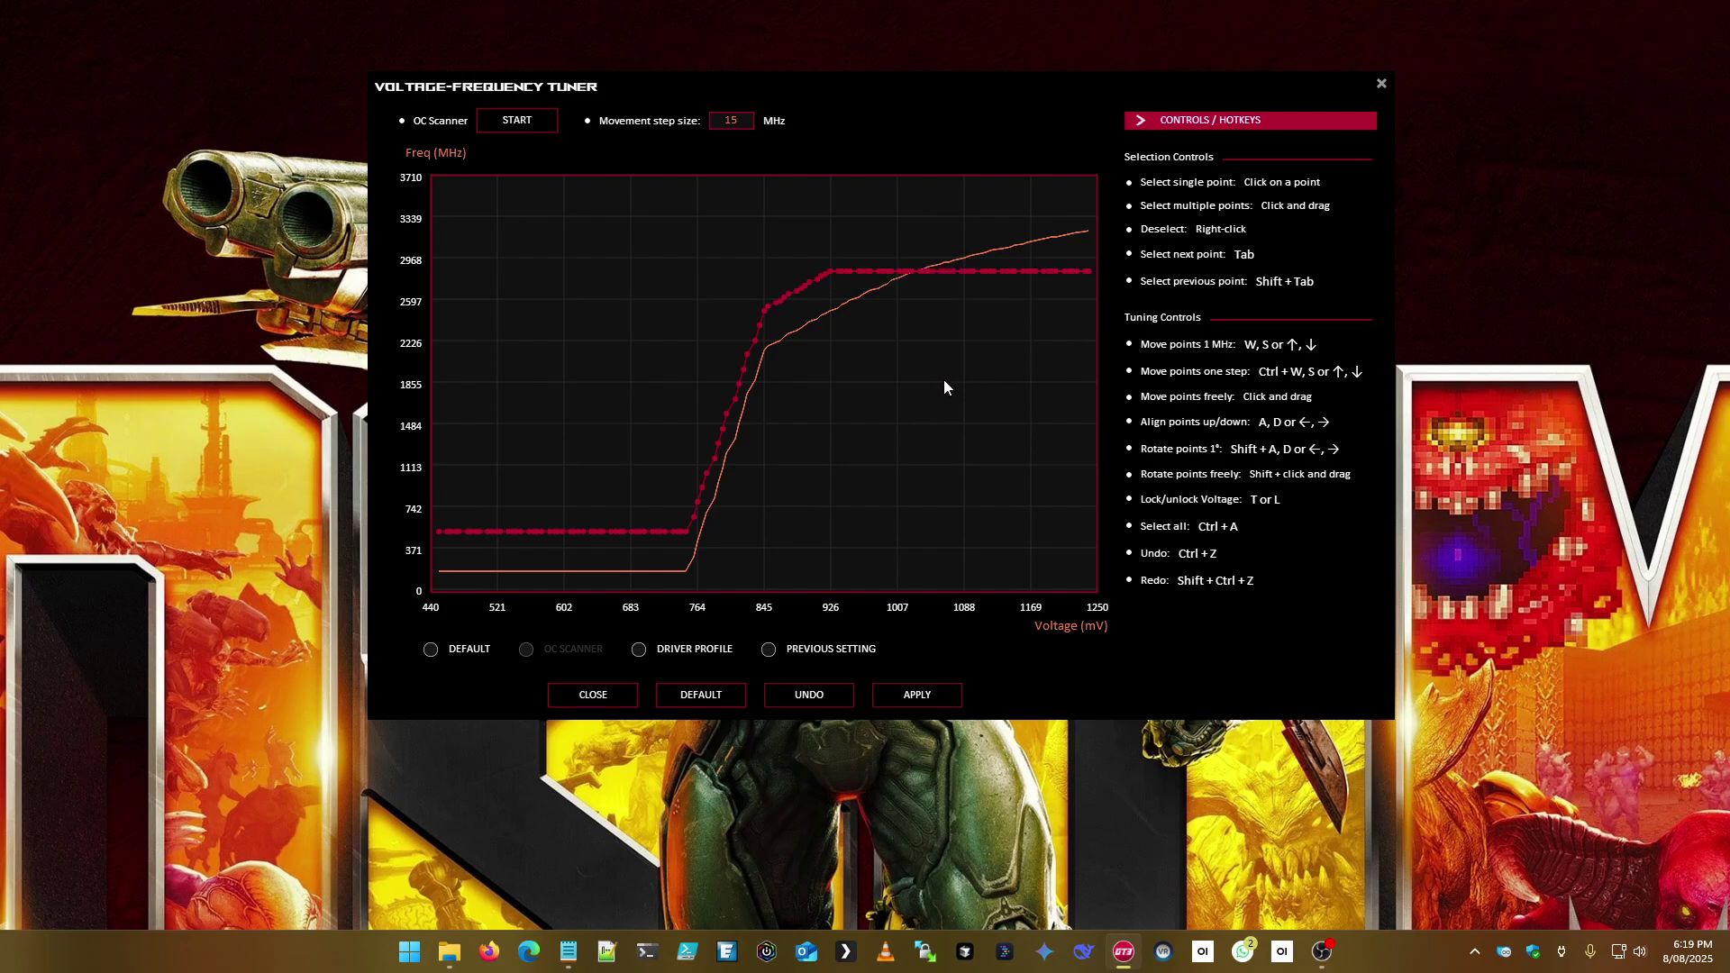
left_click(916, 692)
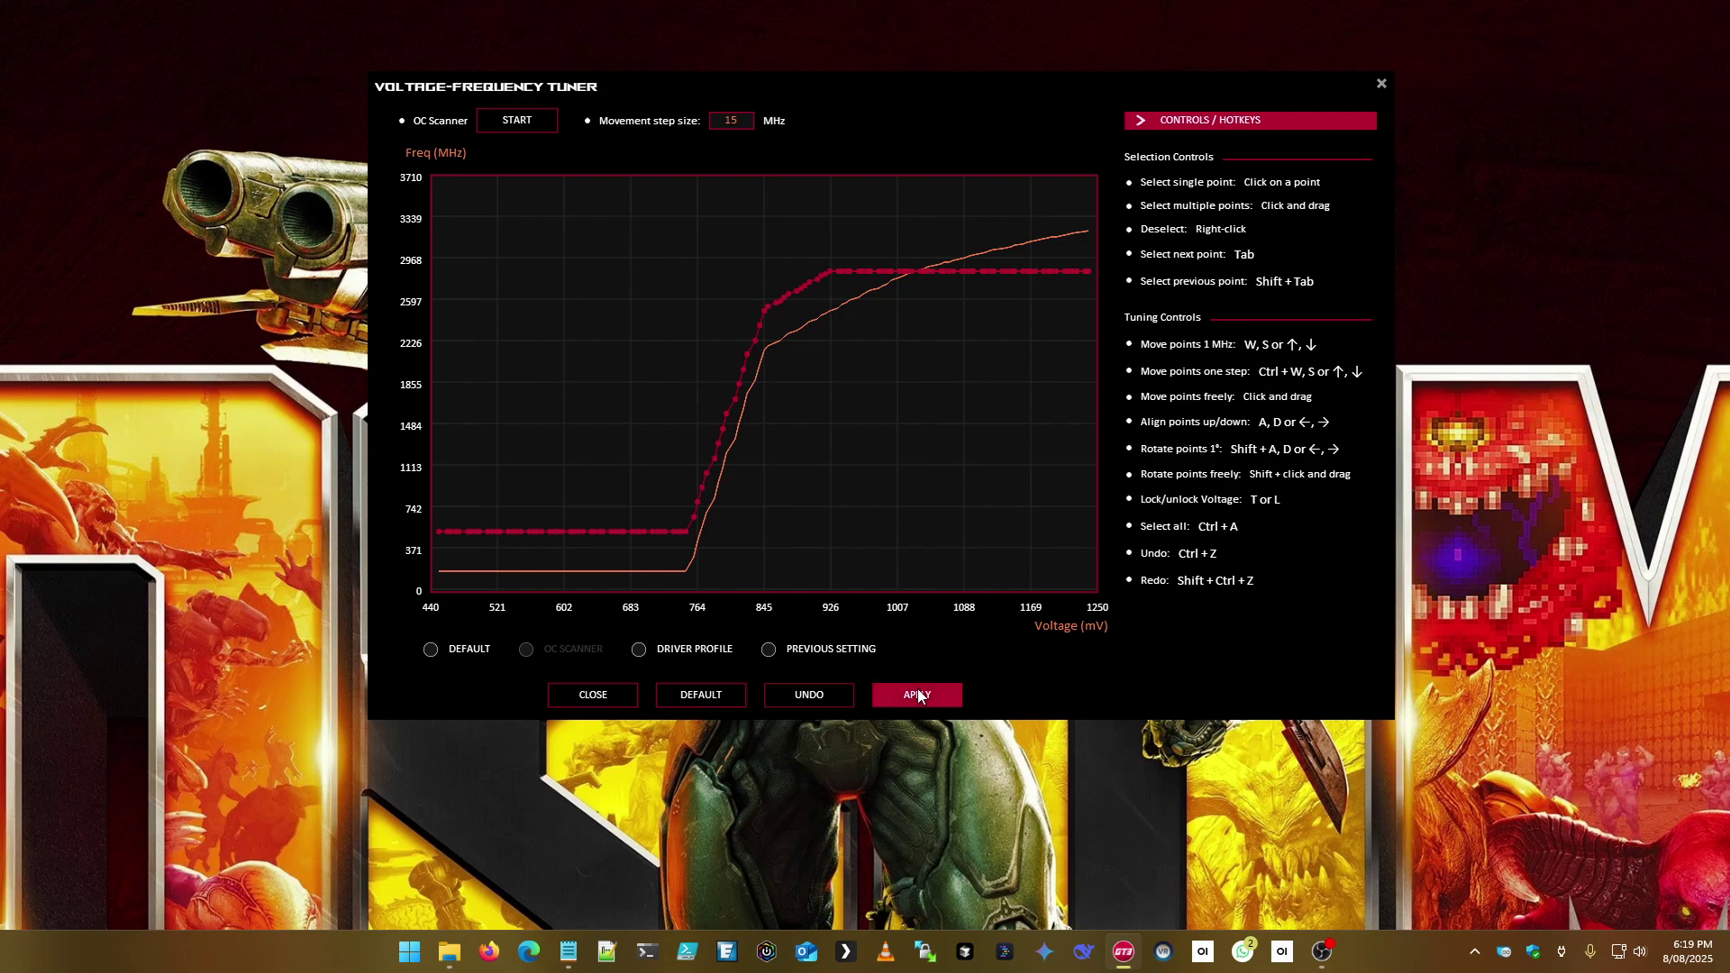
left_click(878, 688)
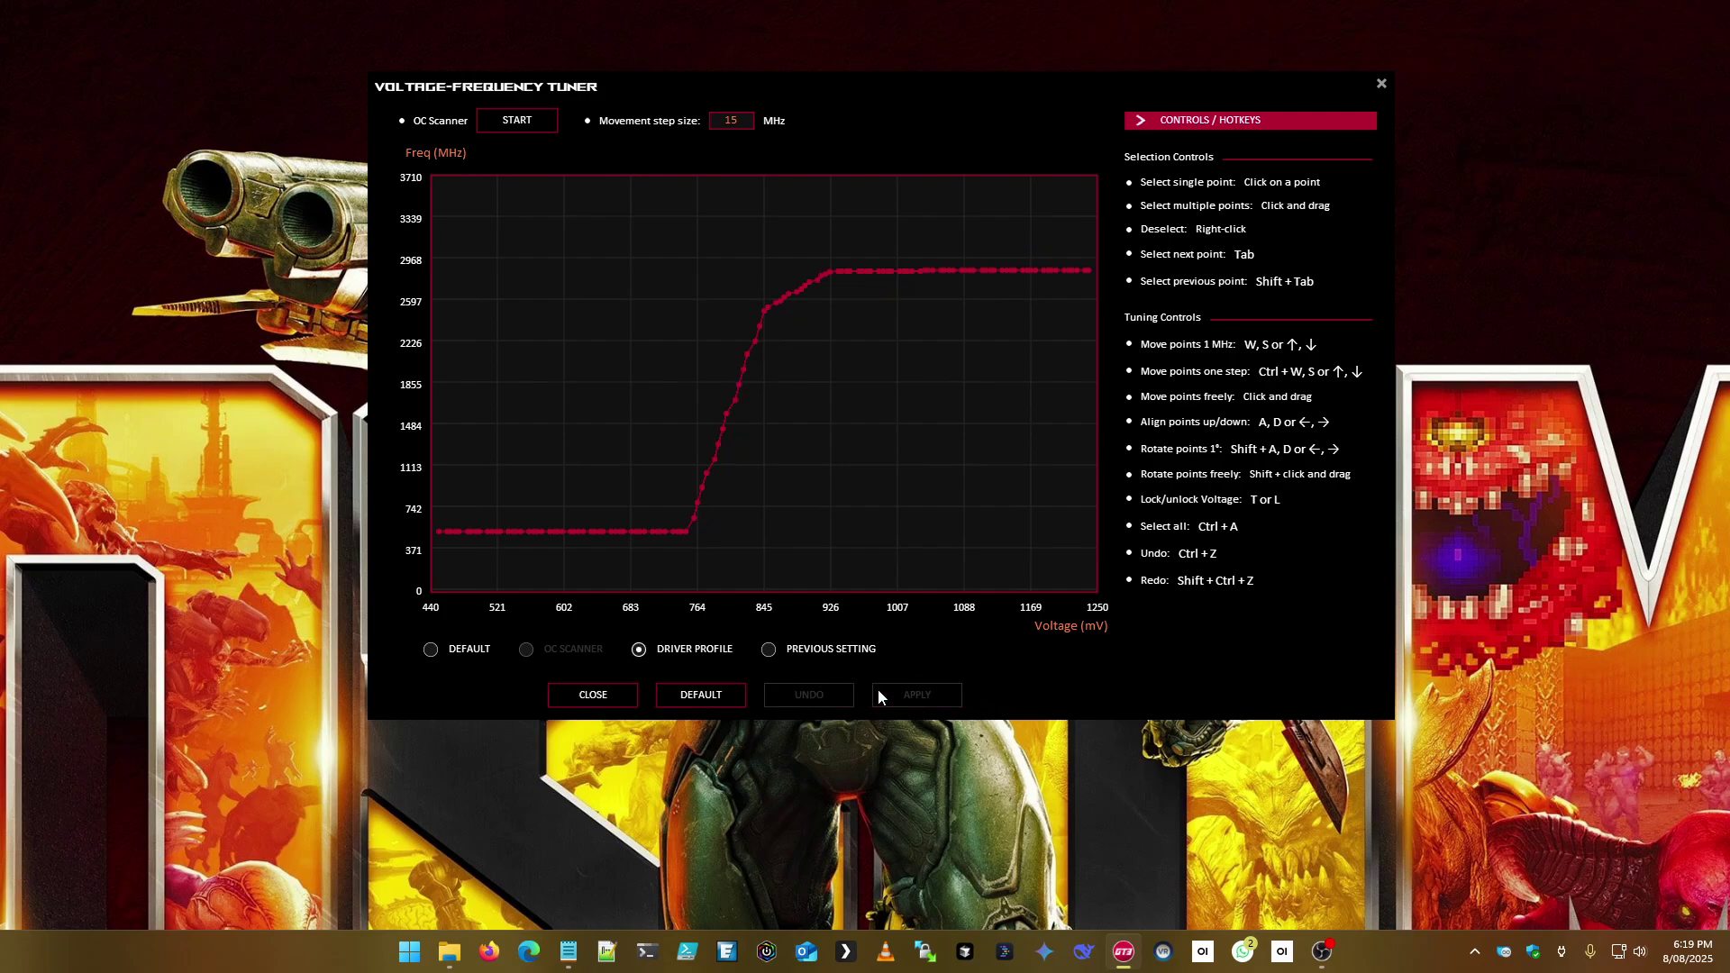
left_click(590, 695)
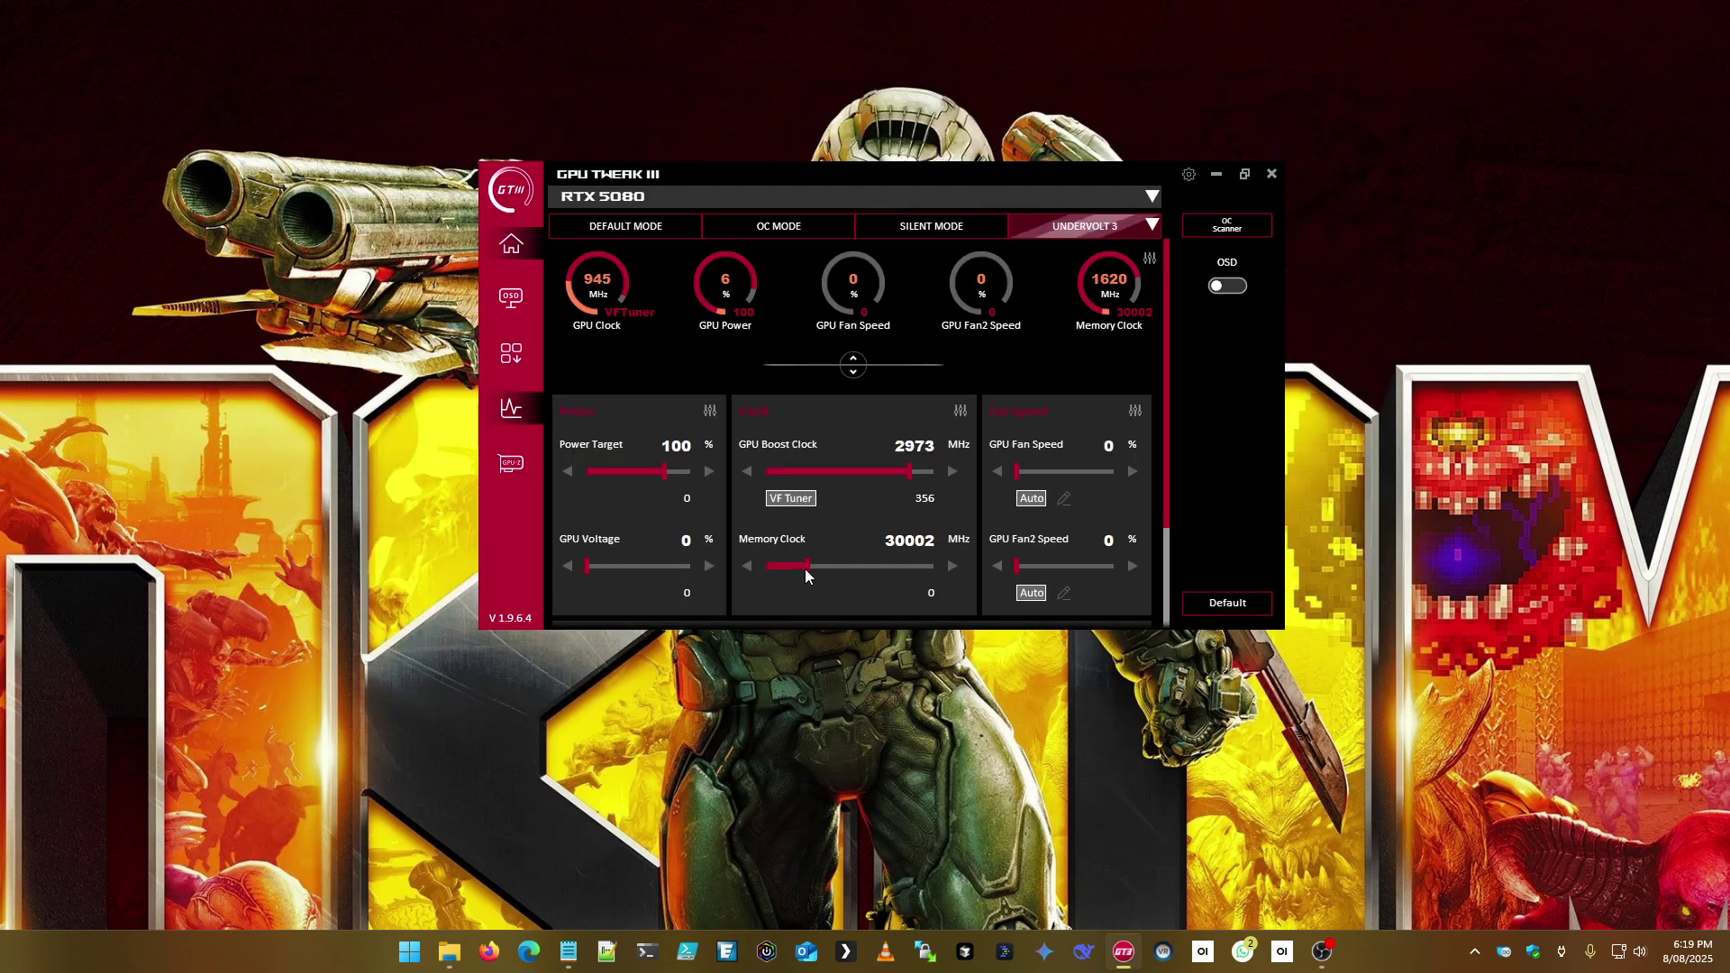
- Set the memory clock offset to +2000 (32002 MHz), apply it and save to UNDERVOLT 3
left_click_drag(806, 567, 849, 563)
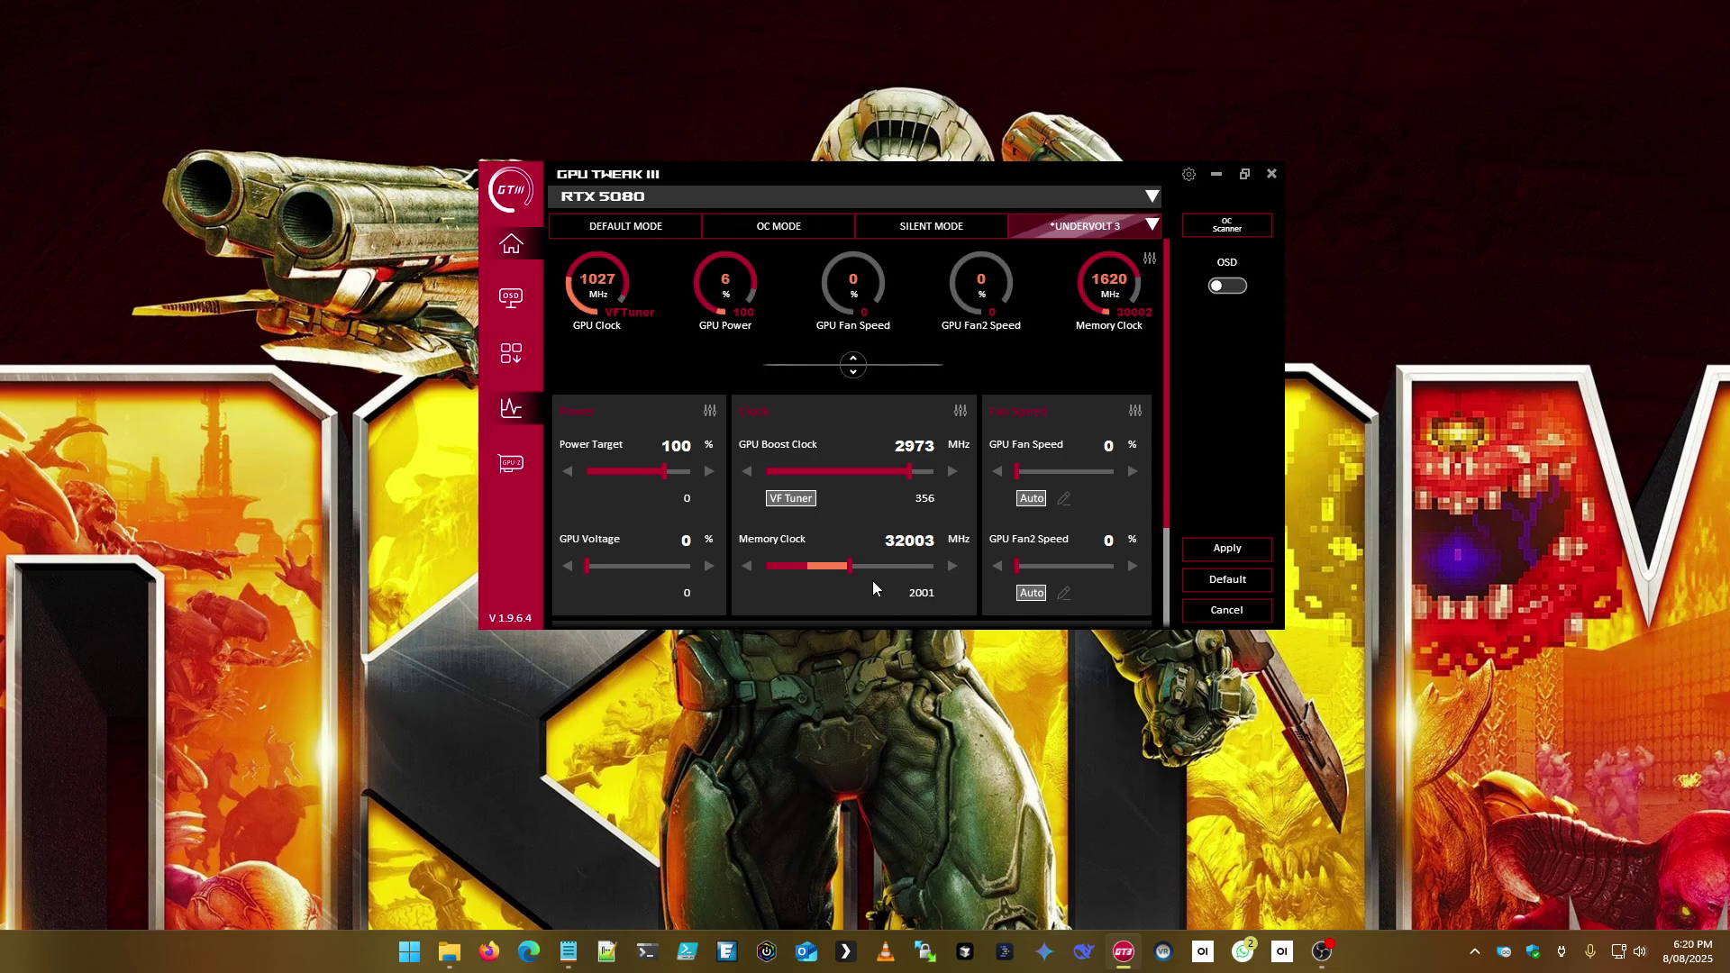
left_click(1246, 551)
left_click(1226, 539)
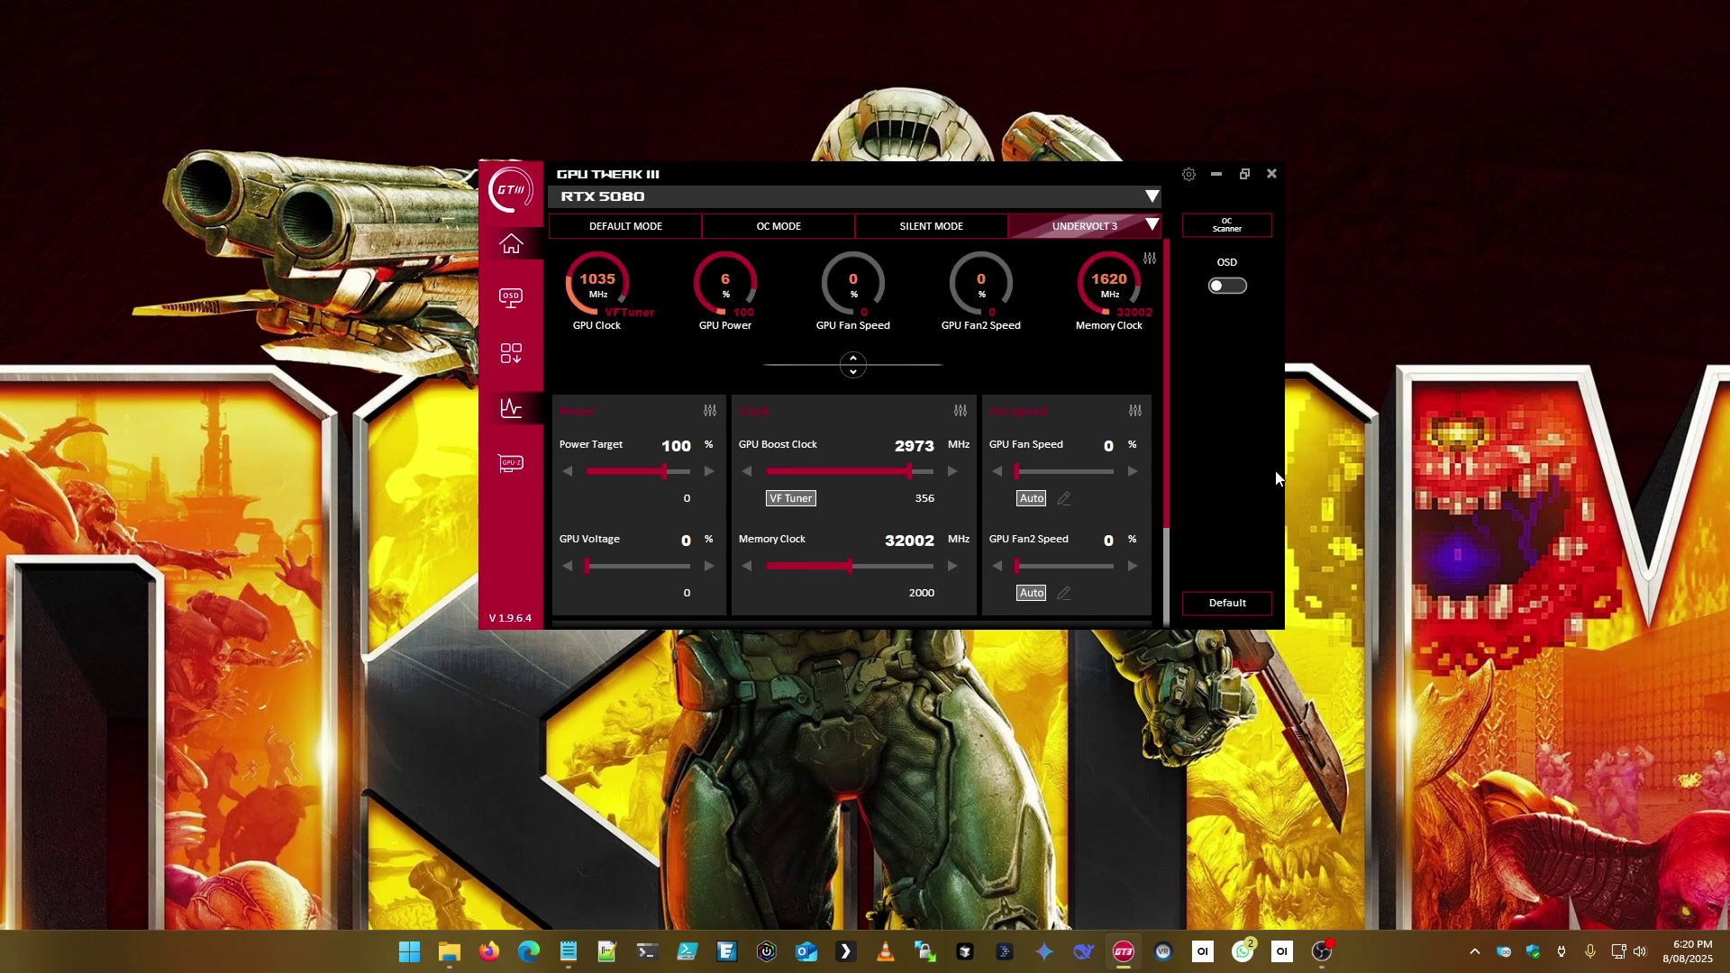
left_click(1190, 174)
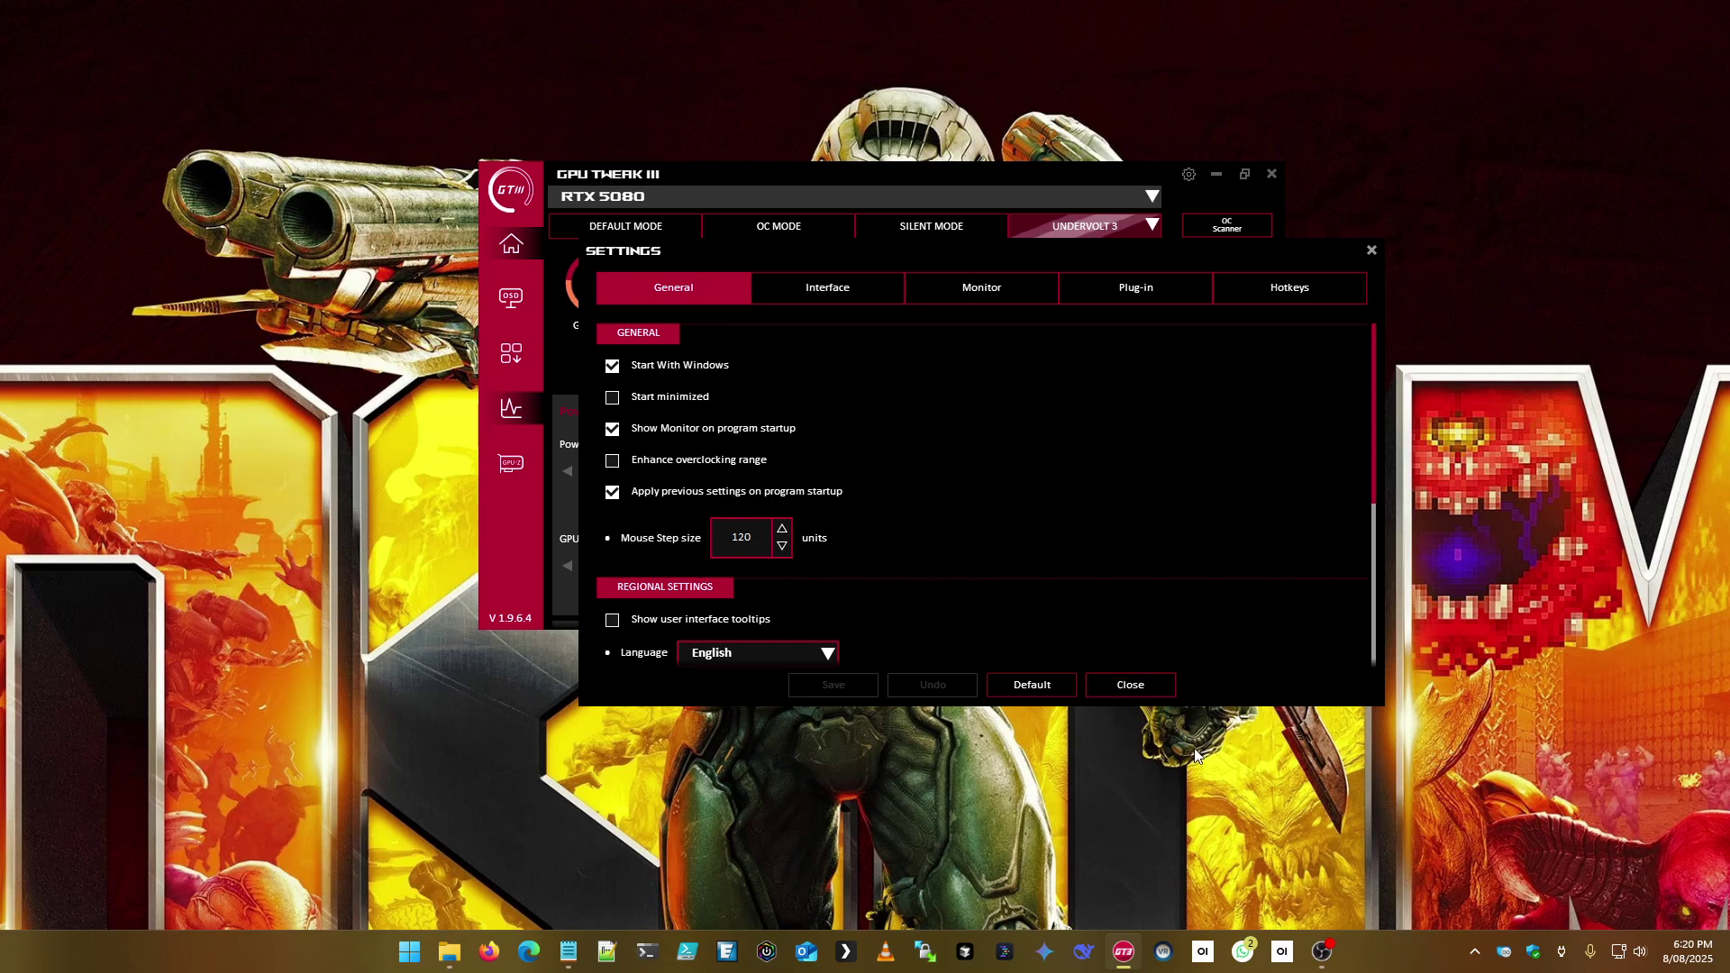
left_click(1149, 684)
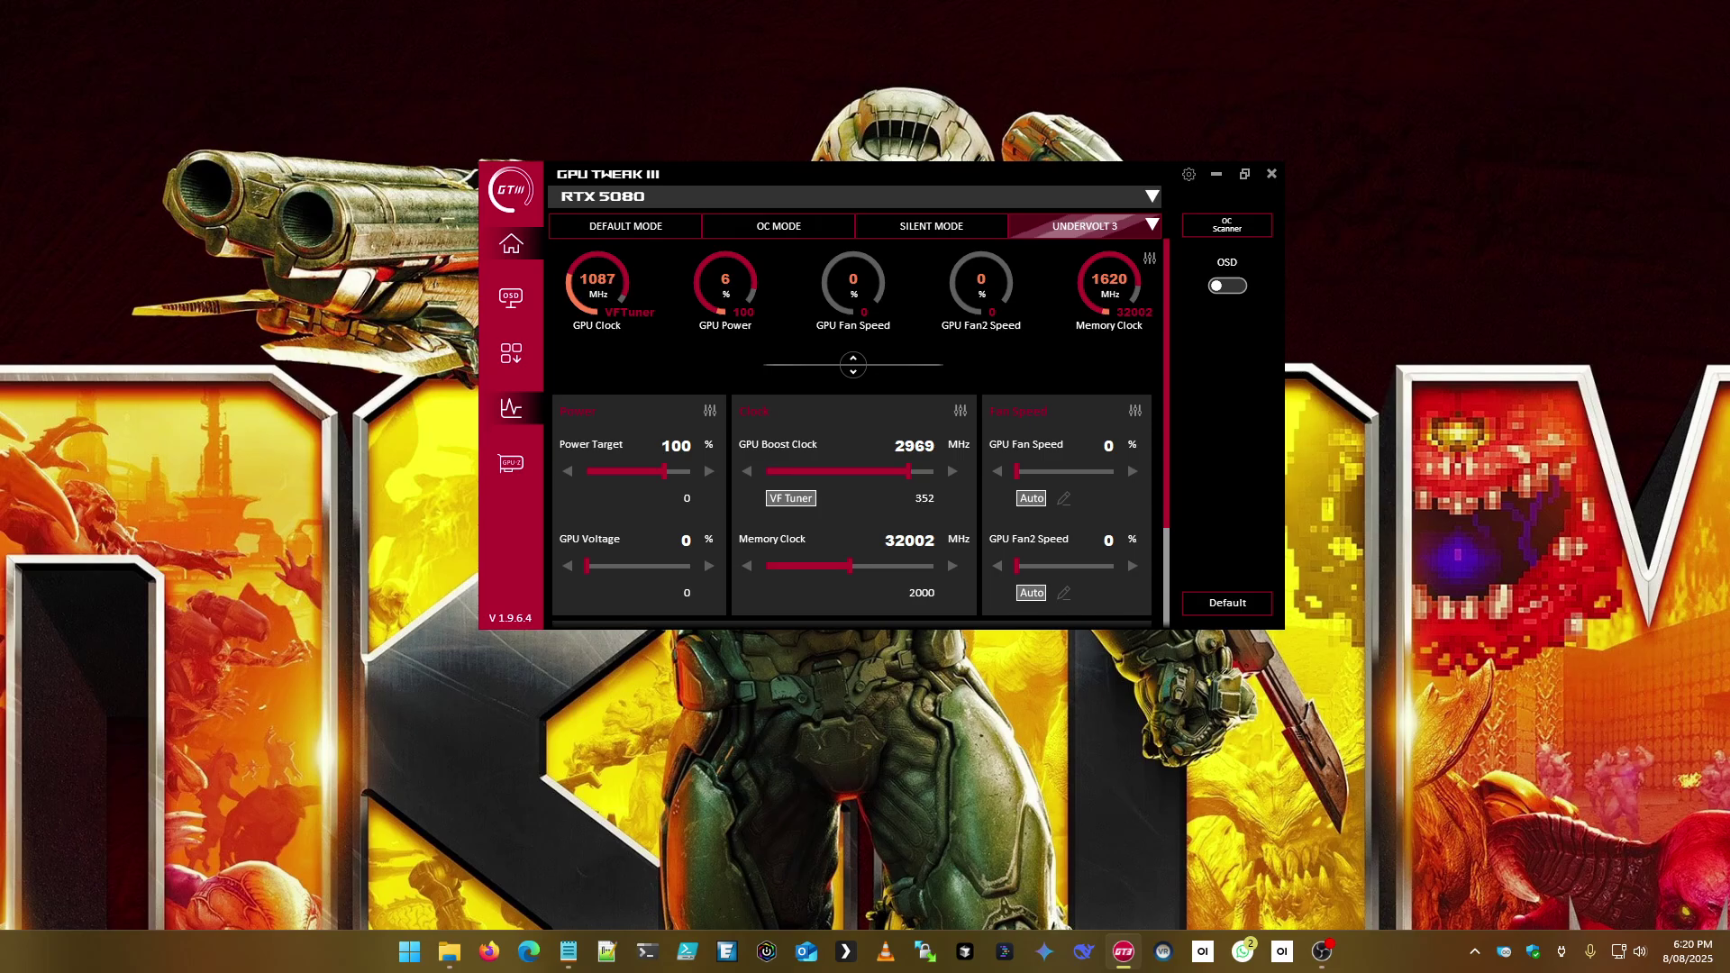
key("alt+Tab")
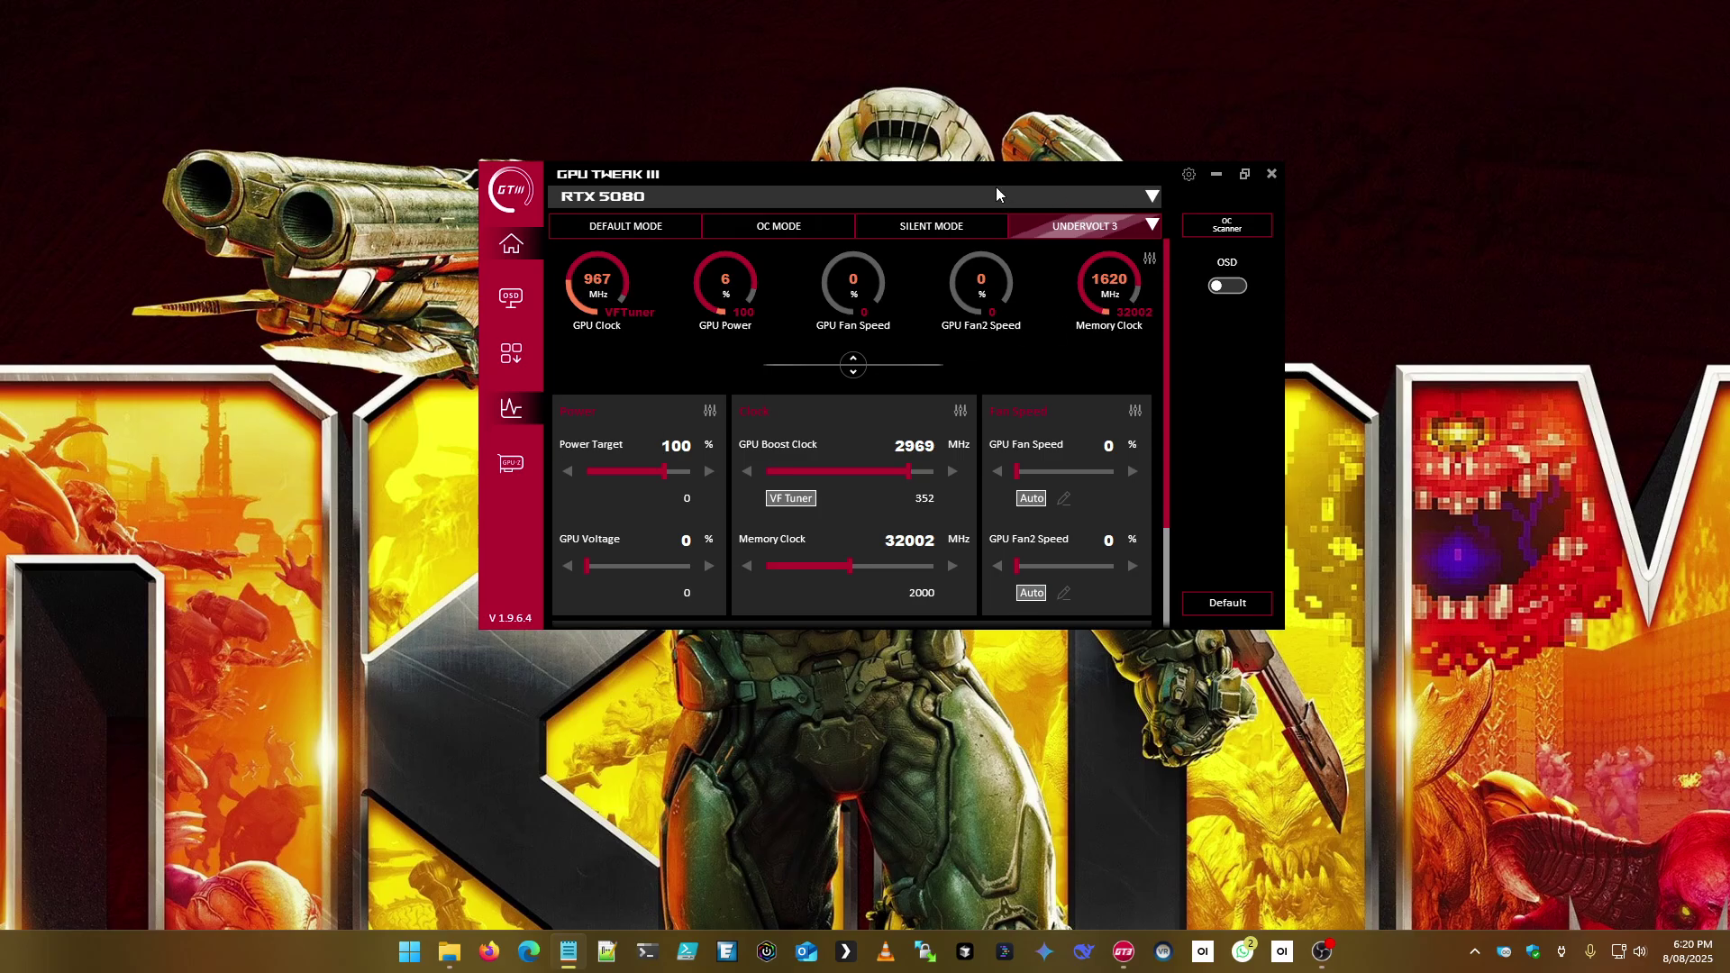
left_click_drag(997, 194, 1010, 218)
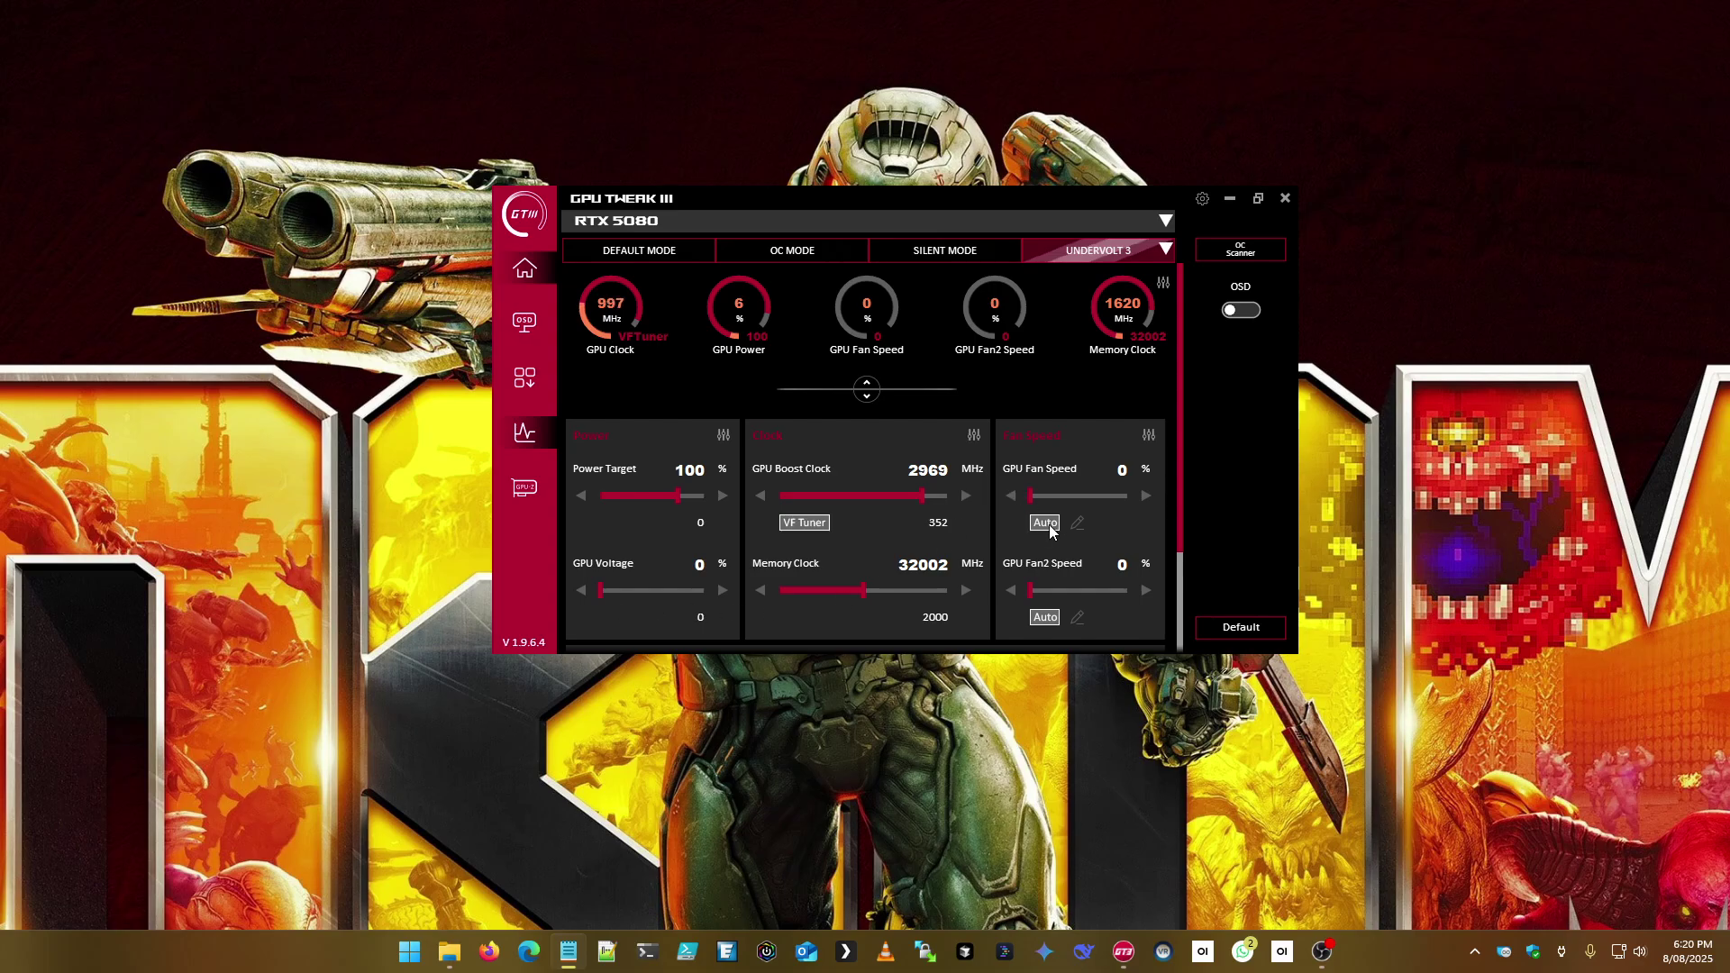
left_click_drag(1058, 198, 1027, 165)
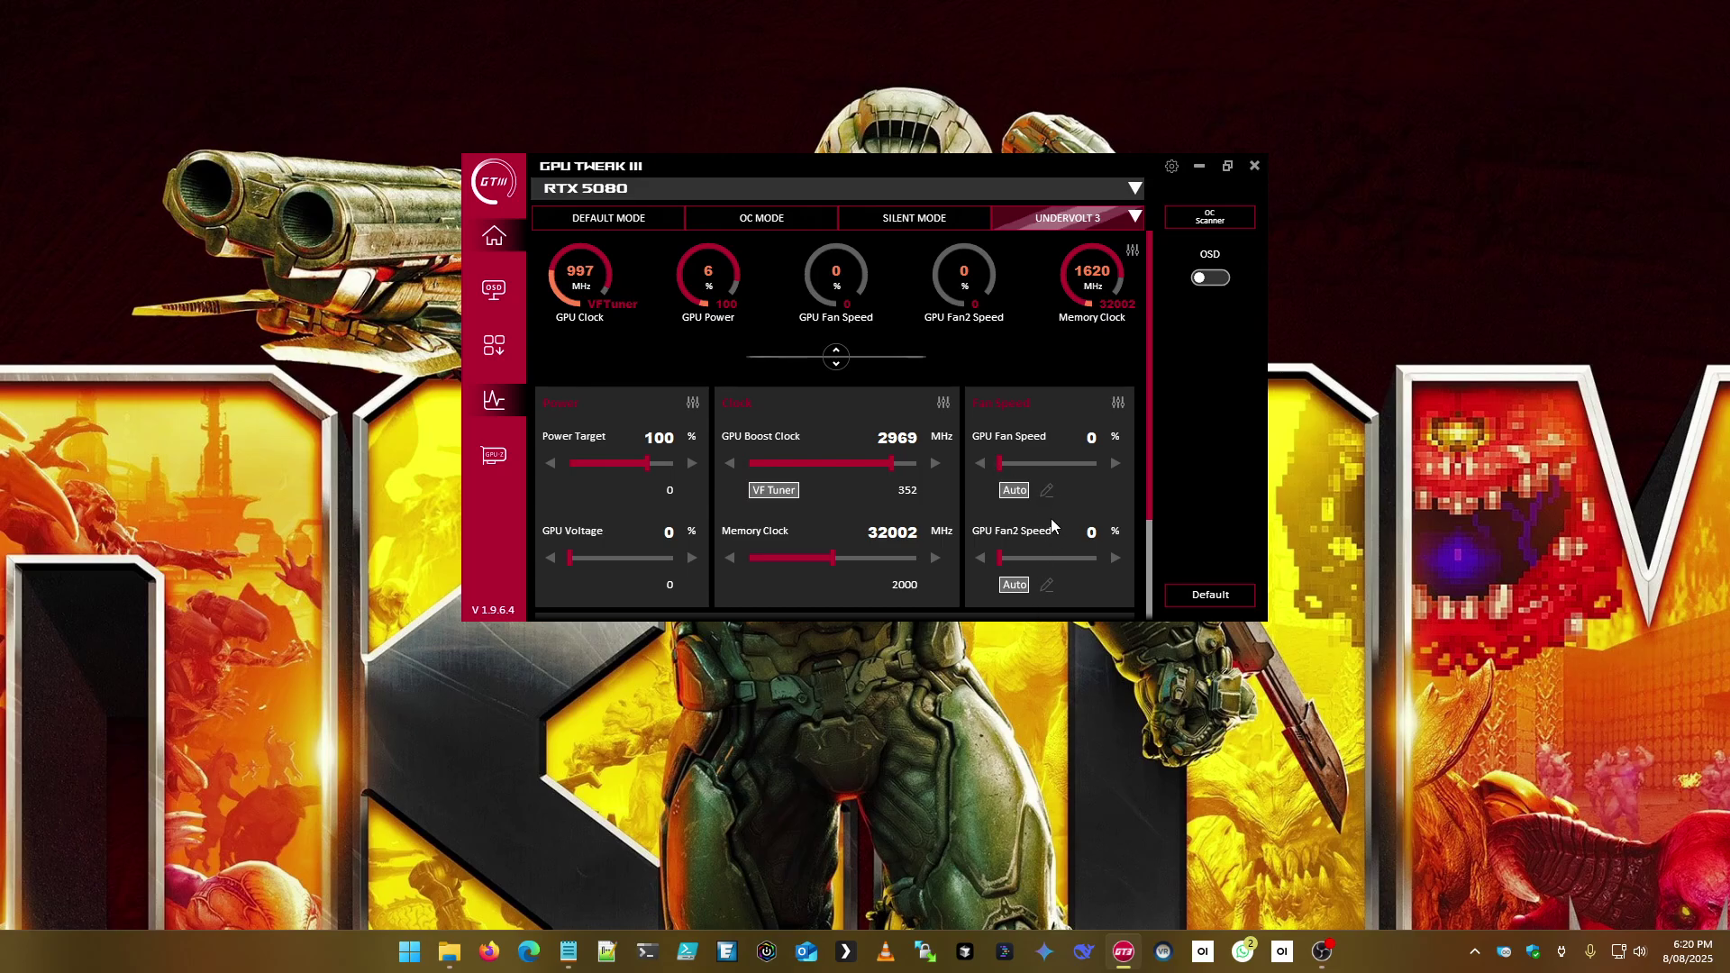
- Move the starting and middle points of the GPUFan and GPUFan2 curves to lower temperatures
left_click(1047, 491)
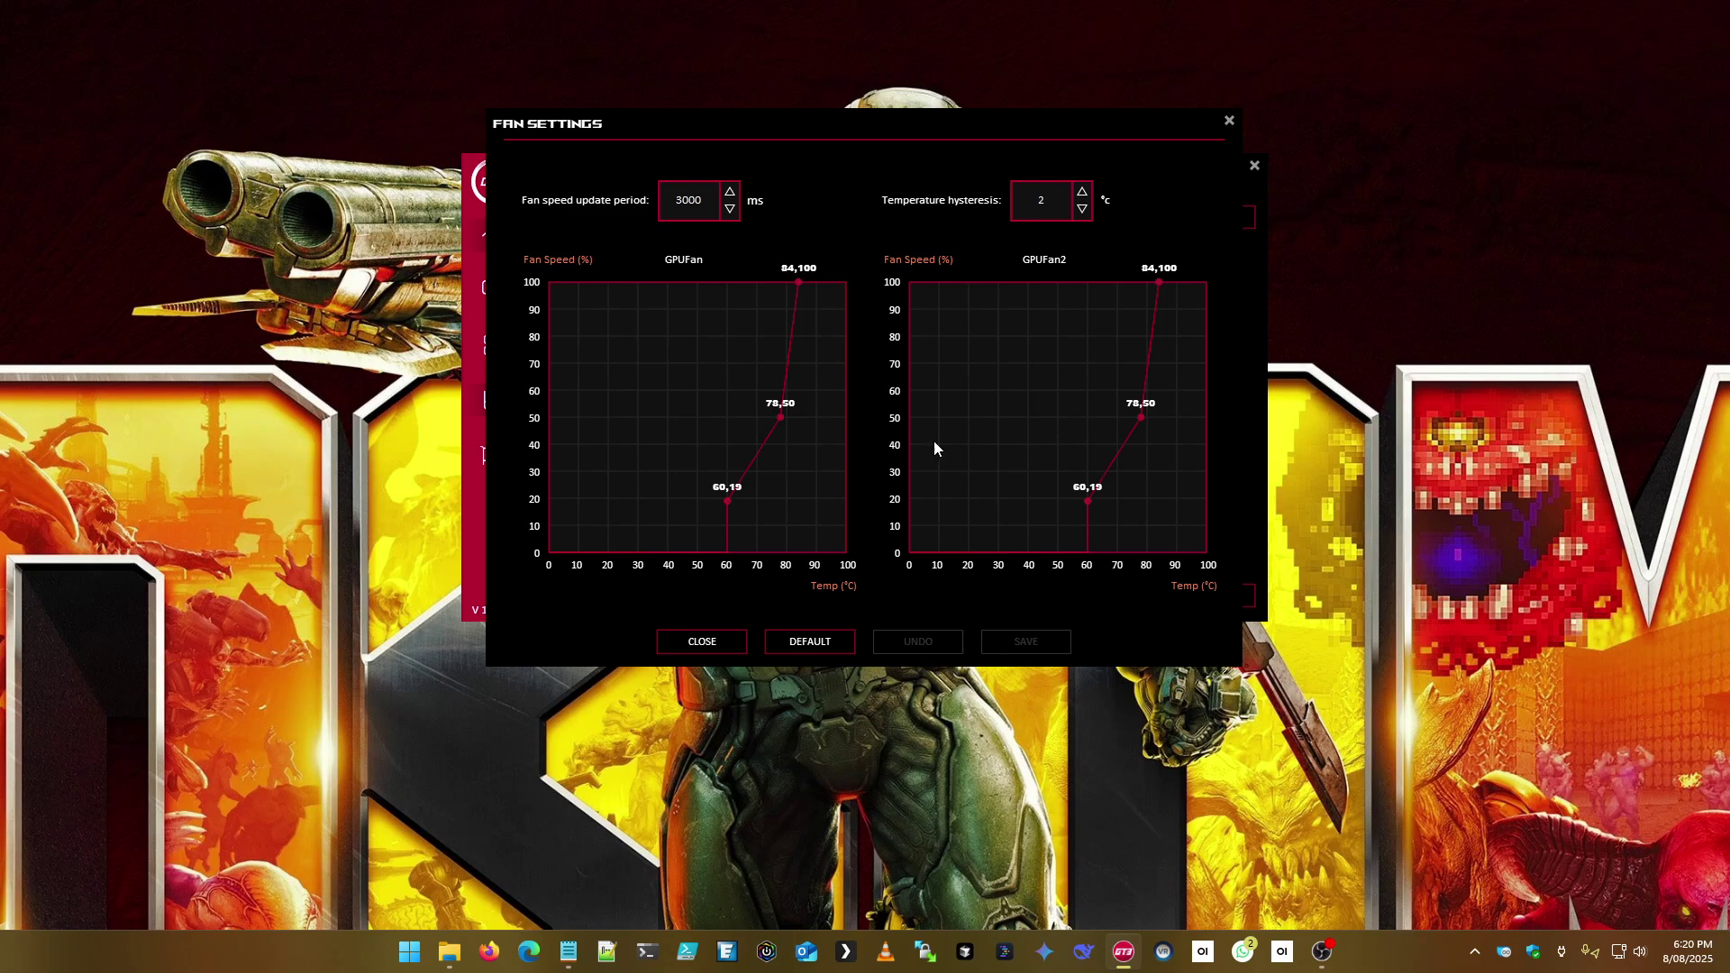
left_click_drag(730, 495, 641, 468)
left_click_drag(1087, 501, 1033, 465)
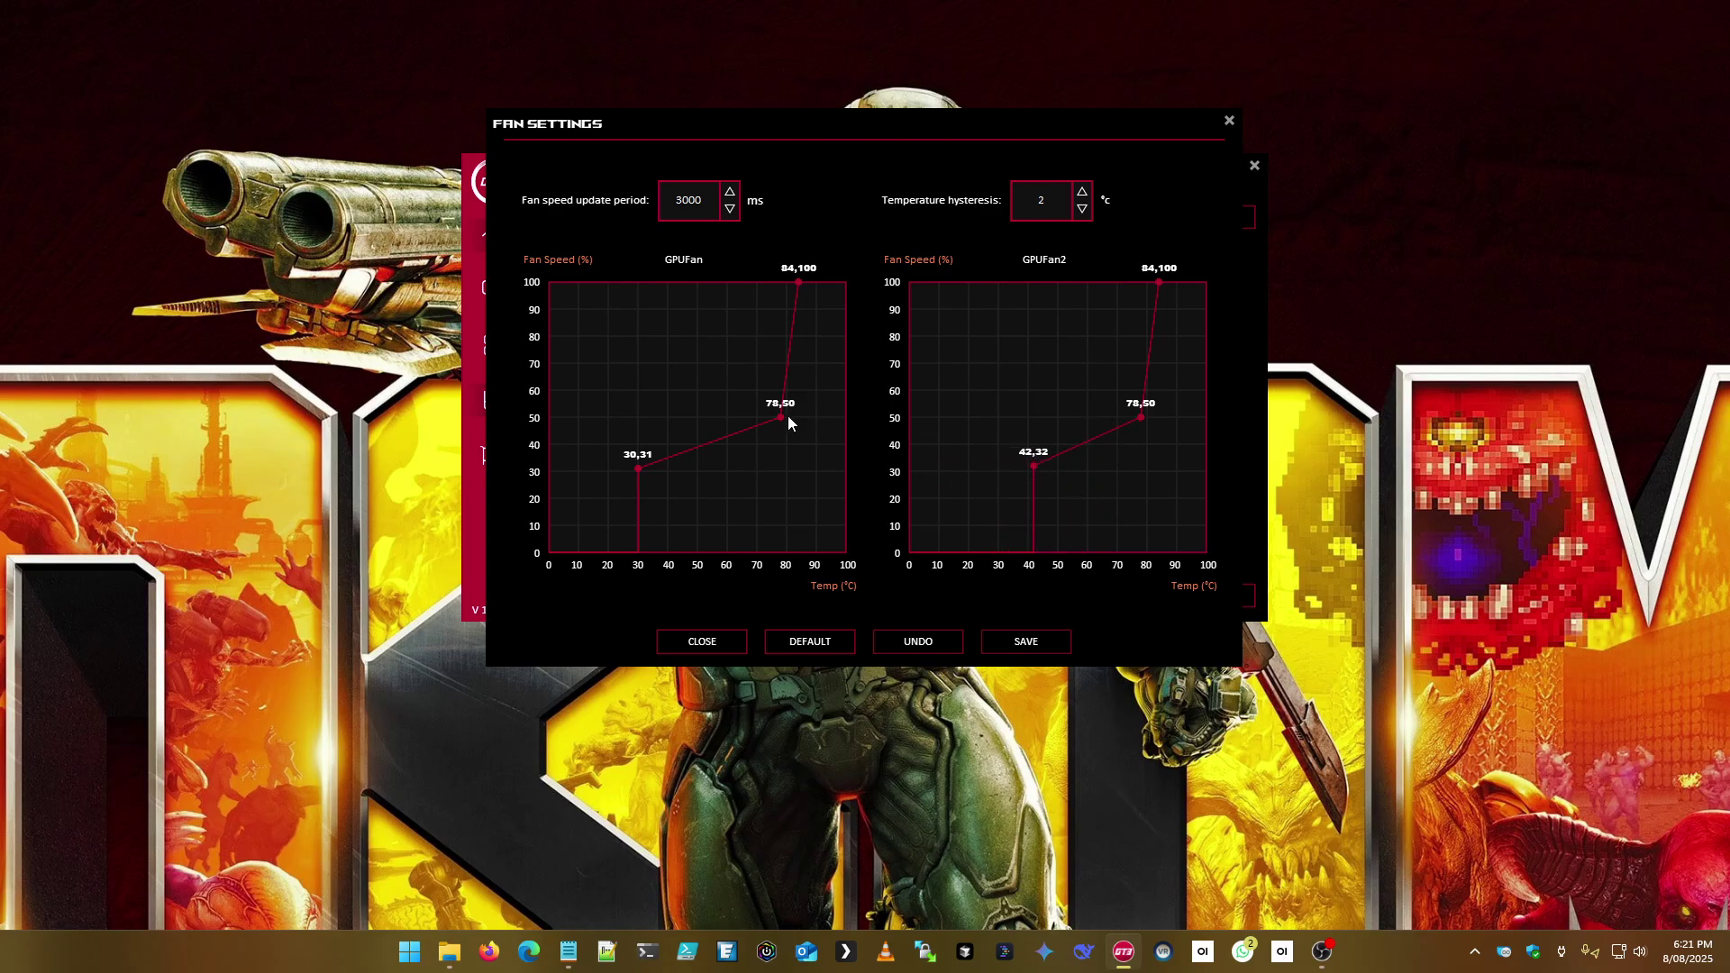
left_click_drag(788, 419, 752, 417)
left_click(1137, 418)
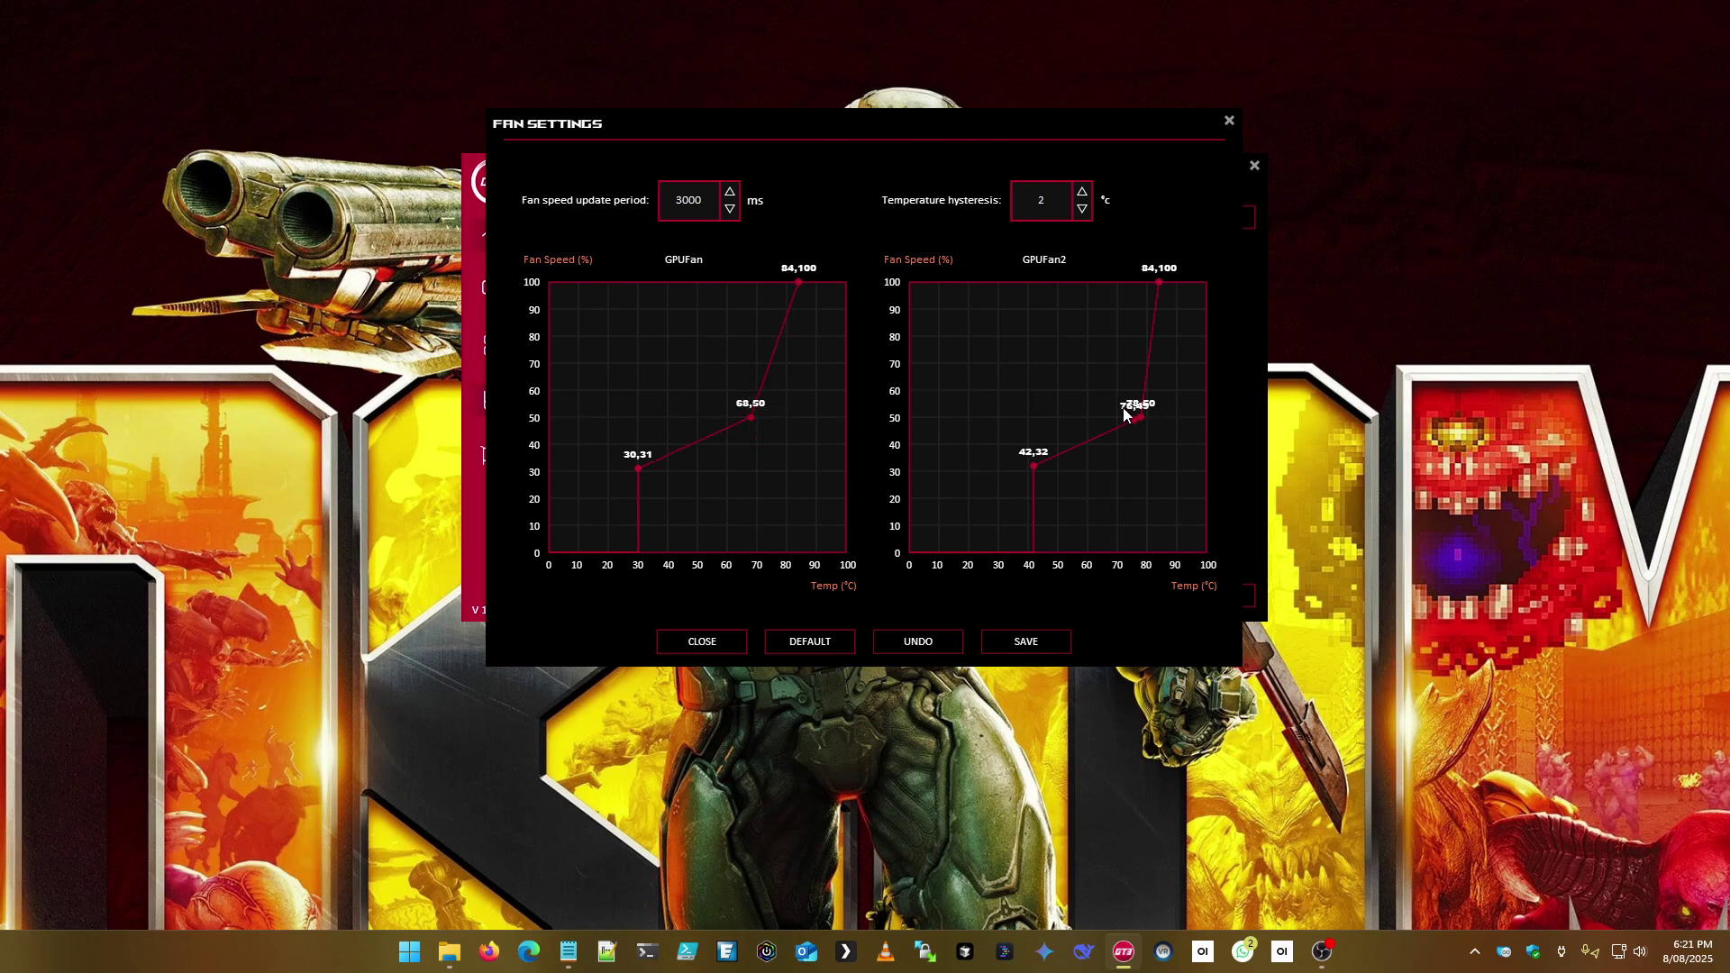
left_click(701, 642)
left_click(742, 640)
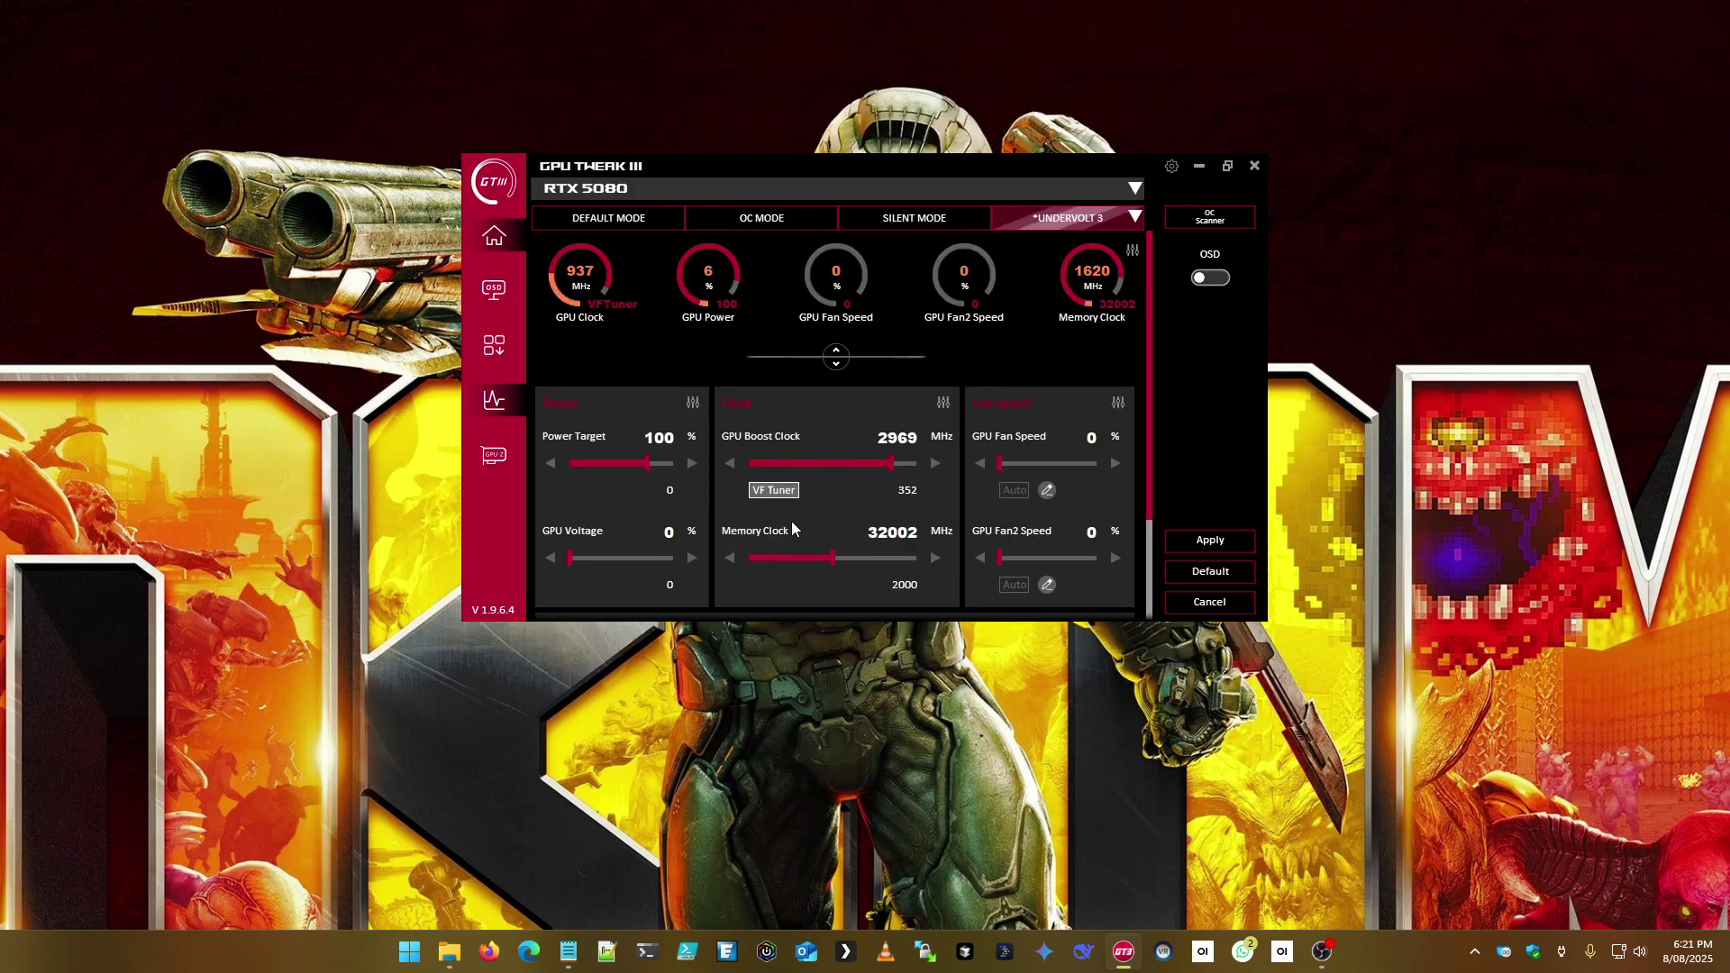
- Apply the custom fan curves, toggle both fans' auto mode, and save to UNDERVOLT 3
left_click_drag(874, 162, 906, 186)
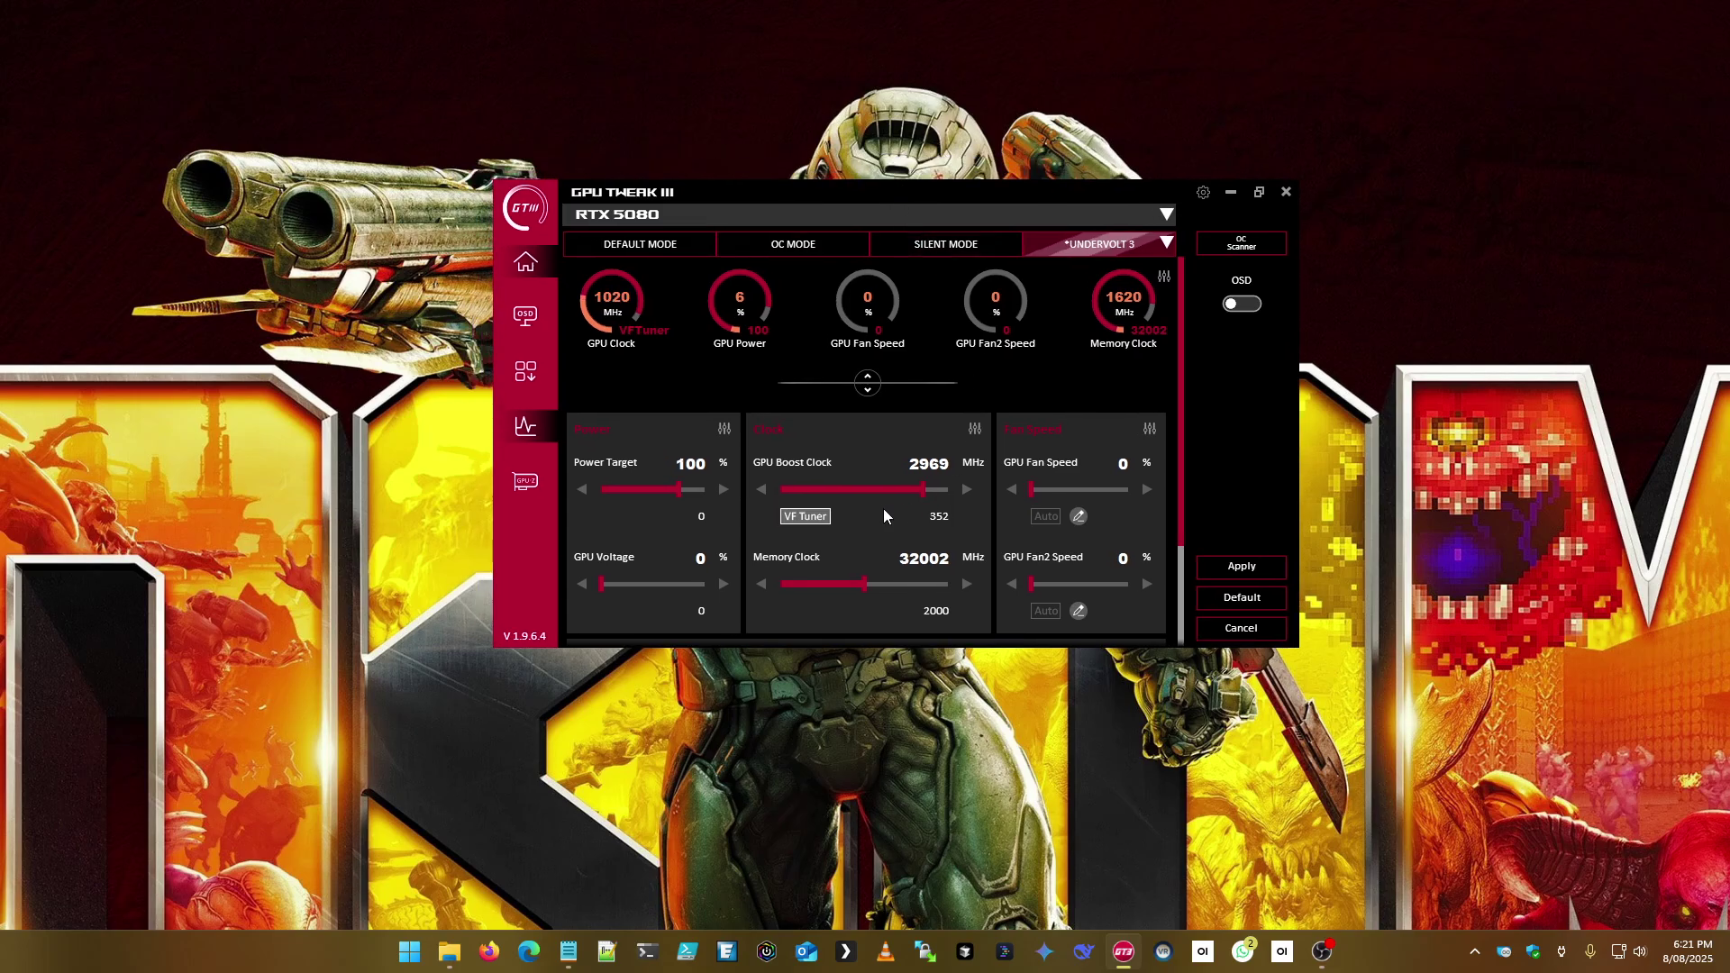
left_click(1272, 565)
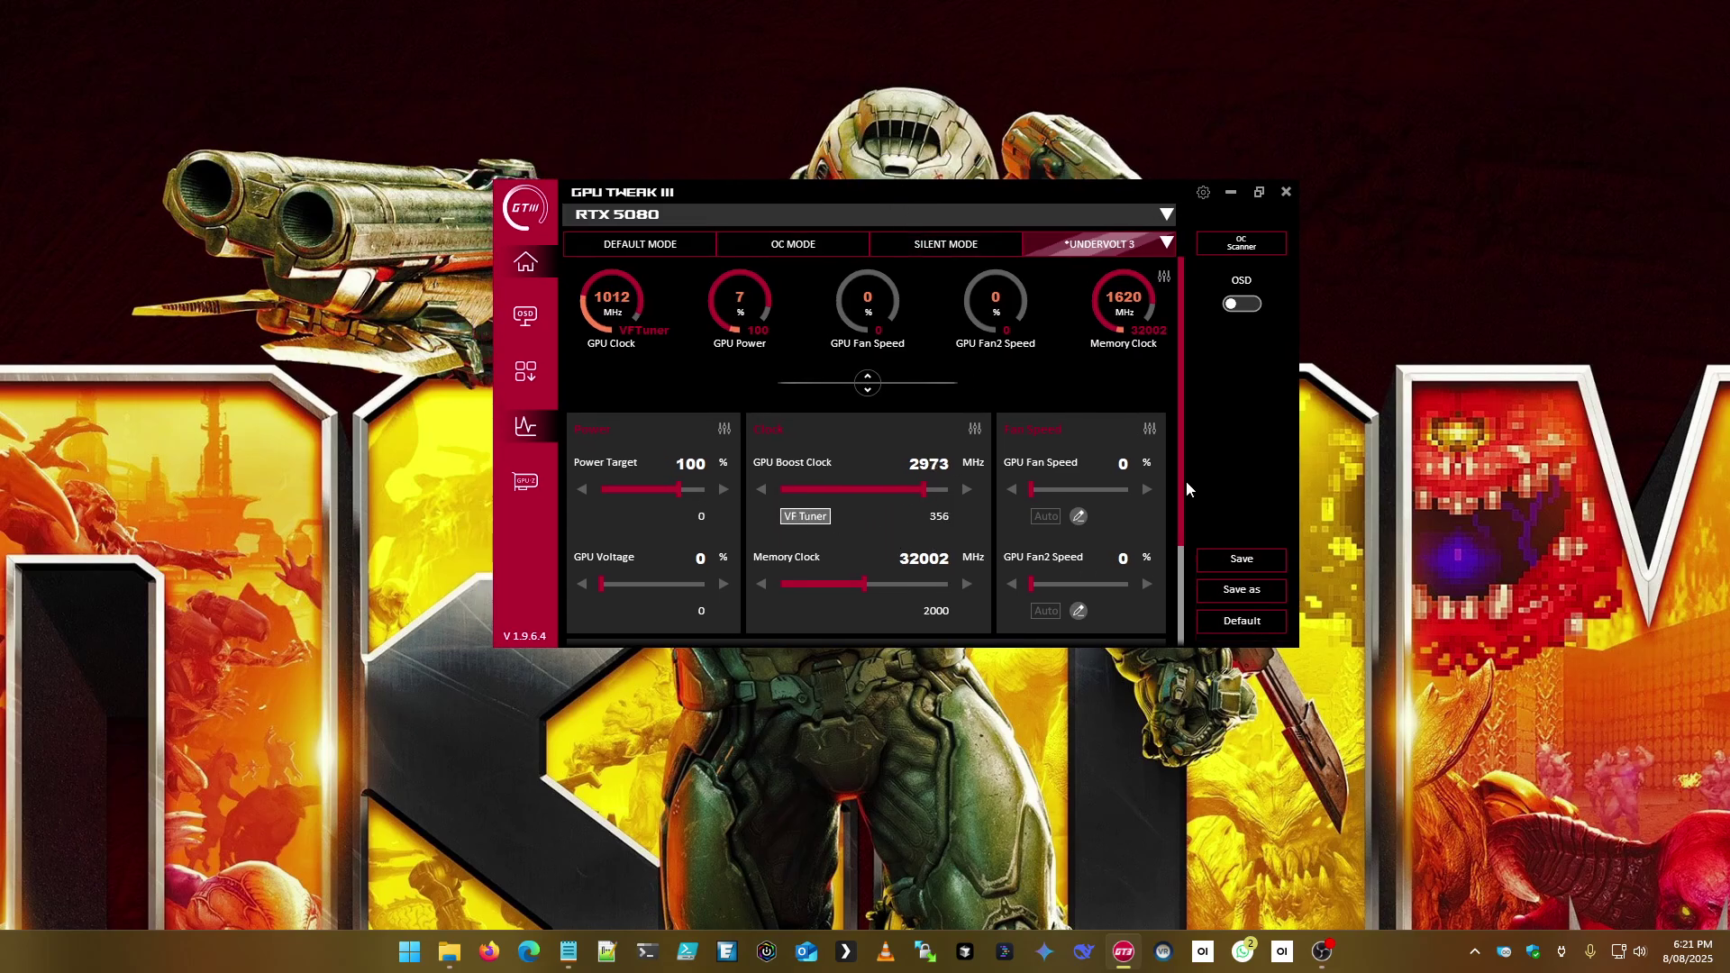
left_click(1045, 516)
left_click(1045, 611)
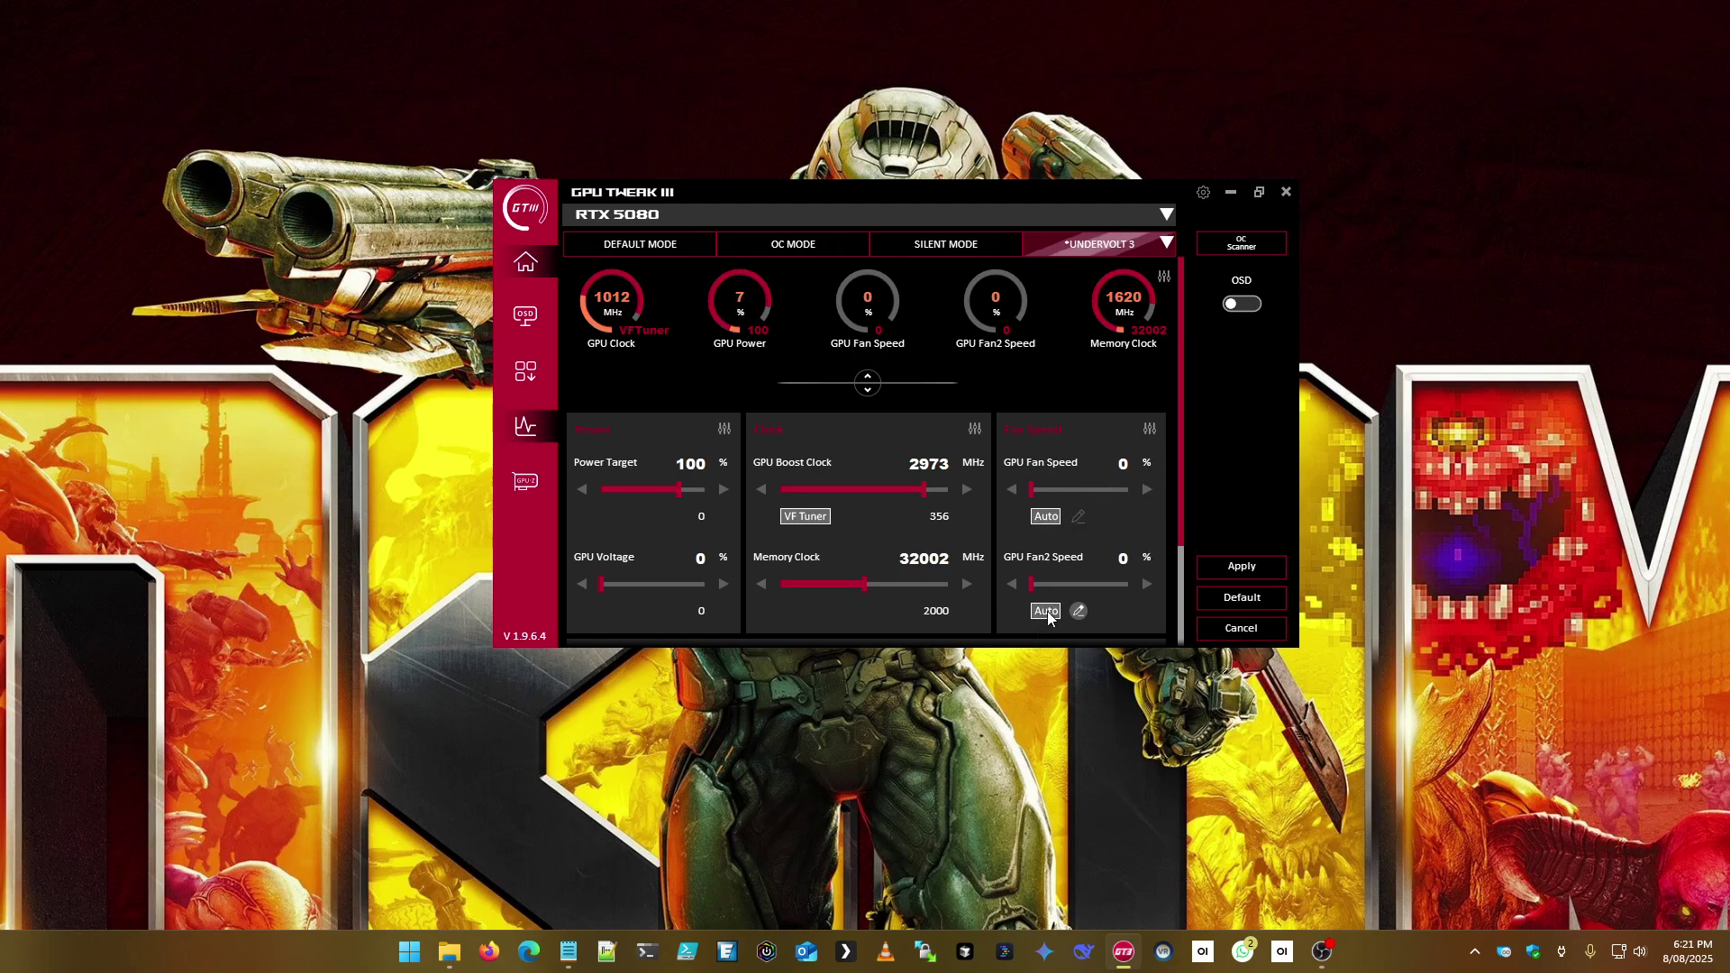
left_click(1242, 560)
left_click(1243, 558)
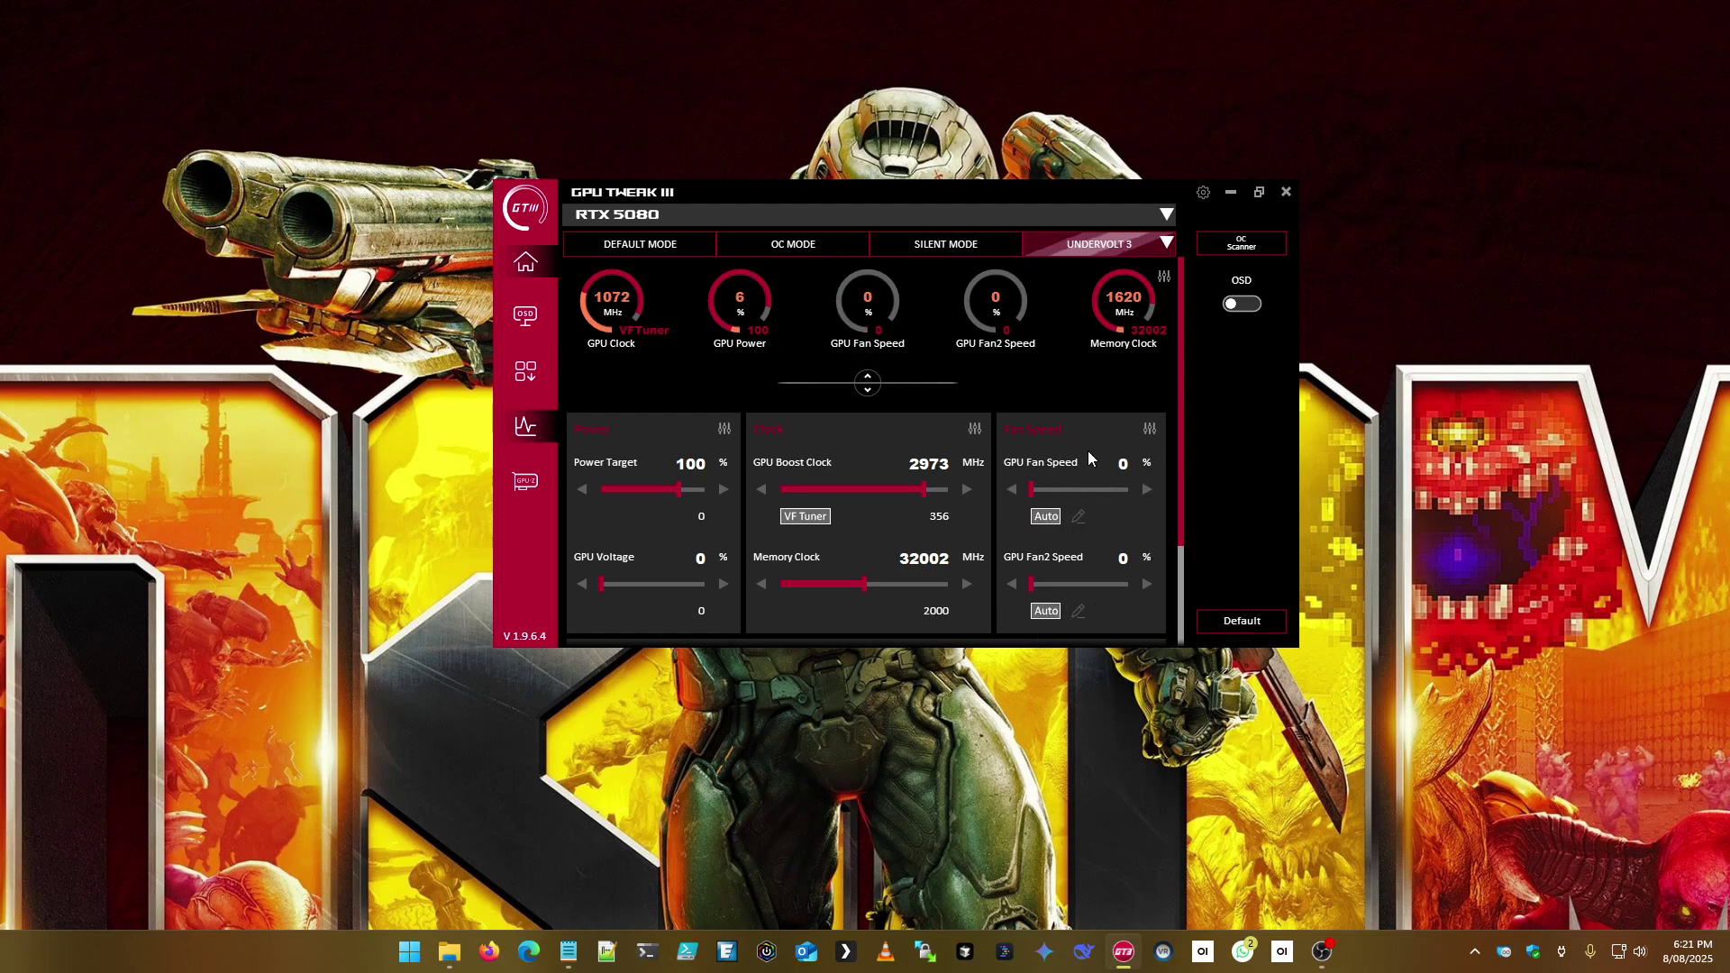